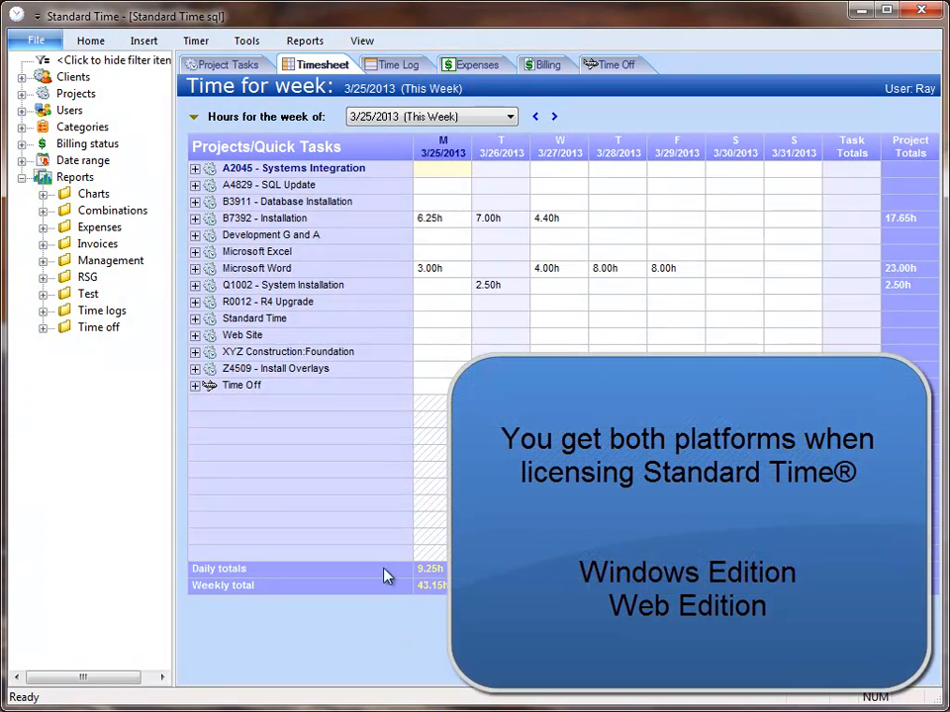
# - Open the option year funding of the A2045 - Systems Integration project
pyautogui.click(235, 42)
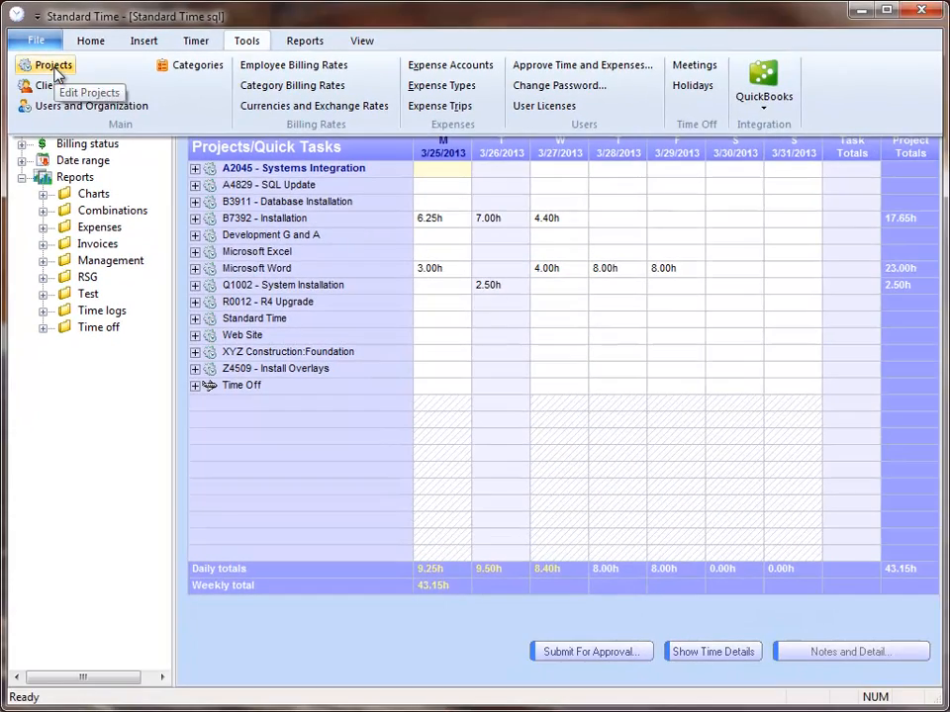
pyautogui.click(56, 73)
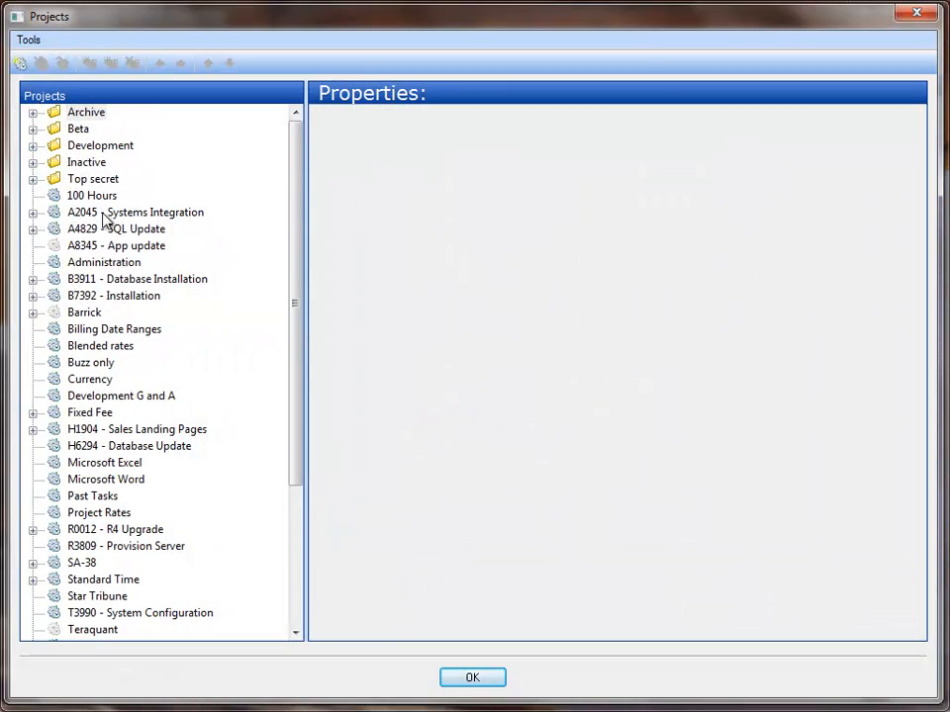
pyautogui.click(105, 217)
pyautogui.rightClick(107, 214)
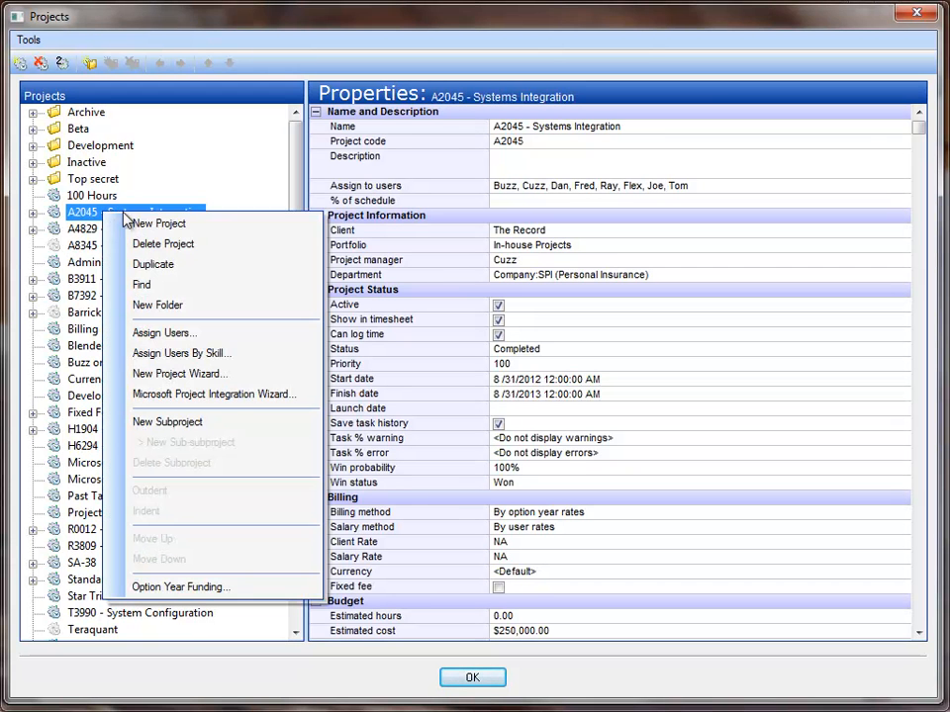
pyautogui.click(164, 591)
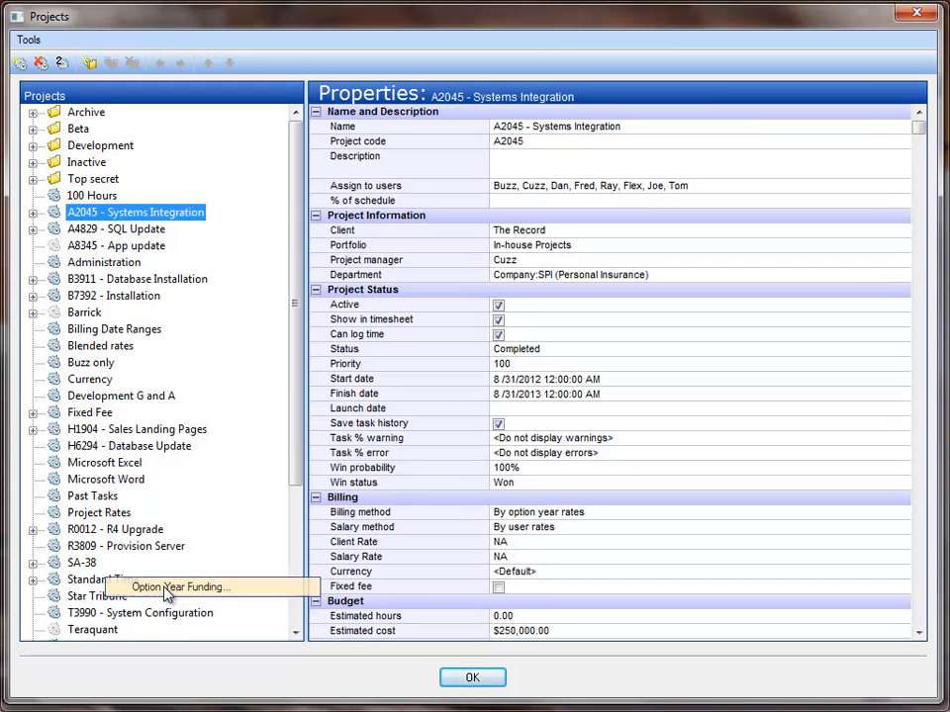
# - Review the funding commands available for Option Year 3 without running any of them
pyautogui.click(109, 133)
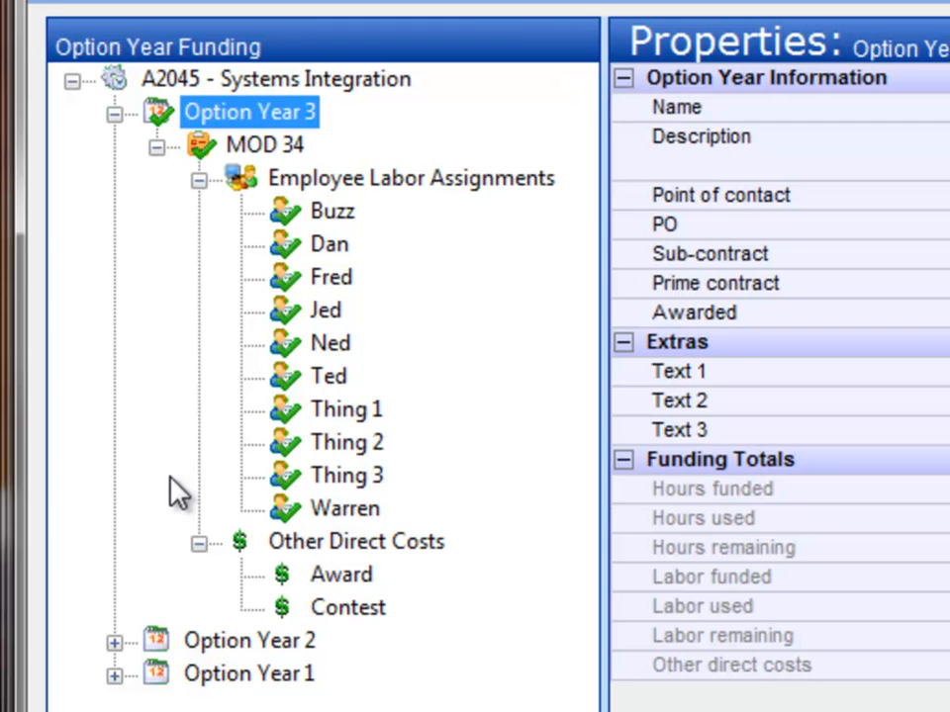
pyautogui.rightClick(154, 116)
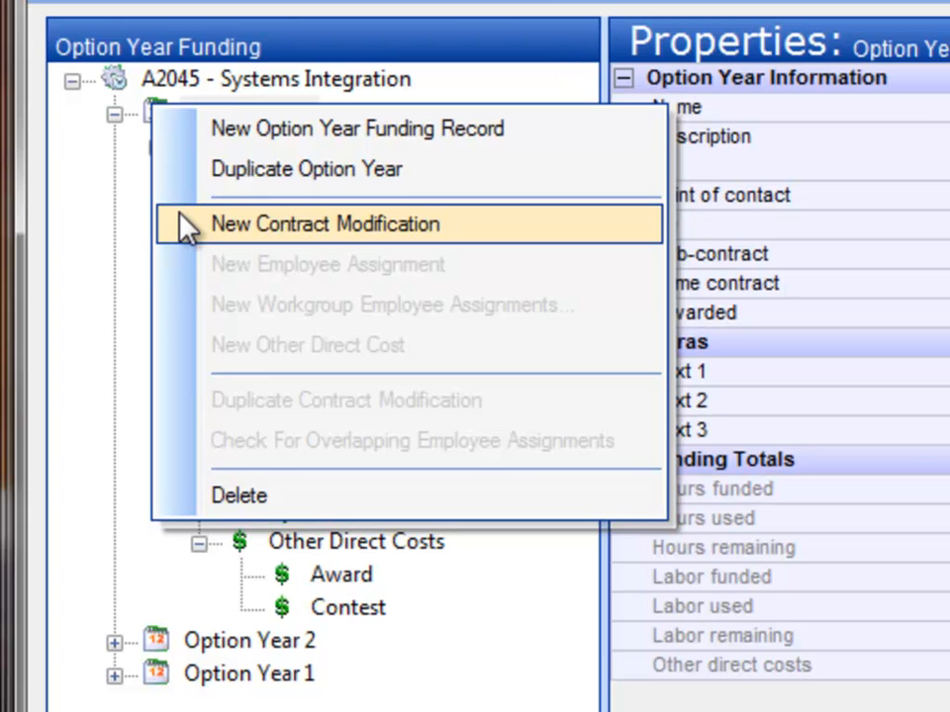
pyautogui.click(123, 246)
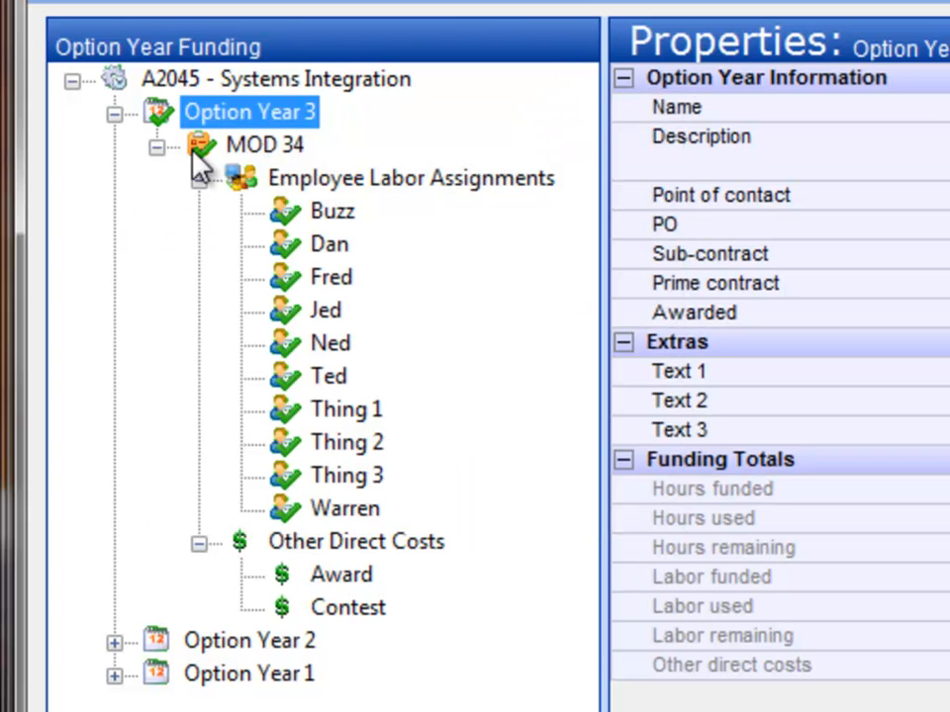
# - Check contract modification MOD 34 for overlapping employee assignments and dismiss the report
pyautogui.rightClick(196, 144)
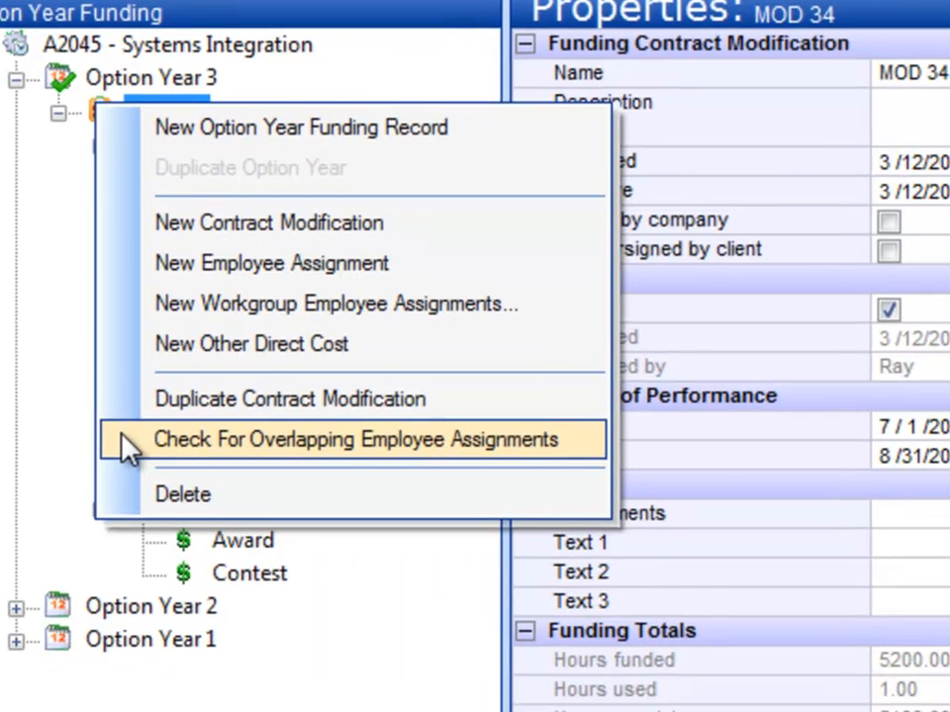
pyautogui.click(227, 484)
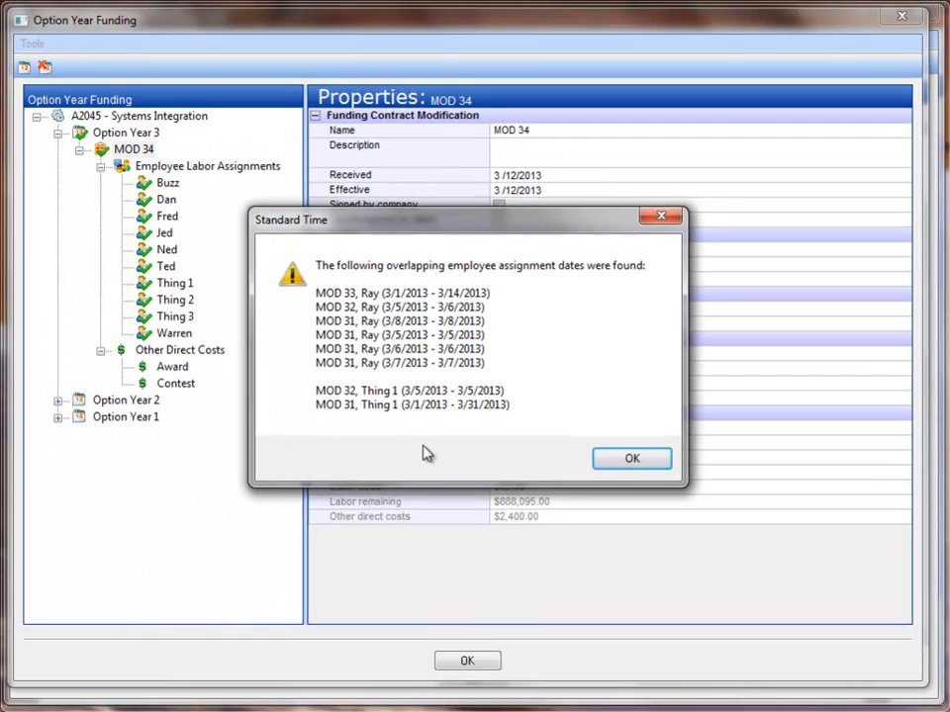
pyautogui.click(605, 460)
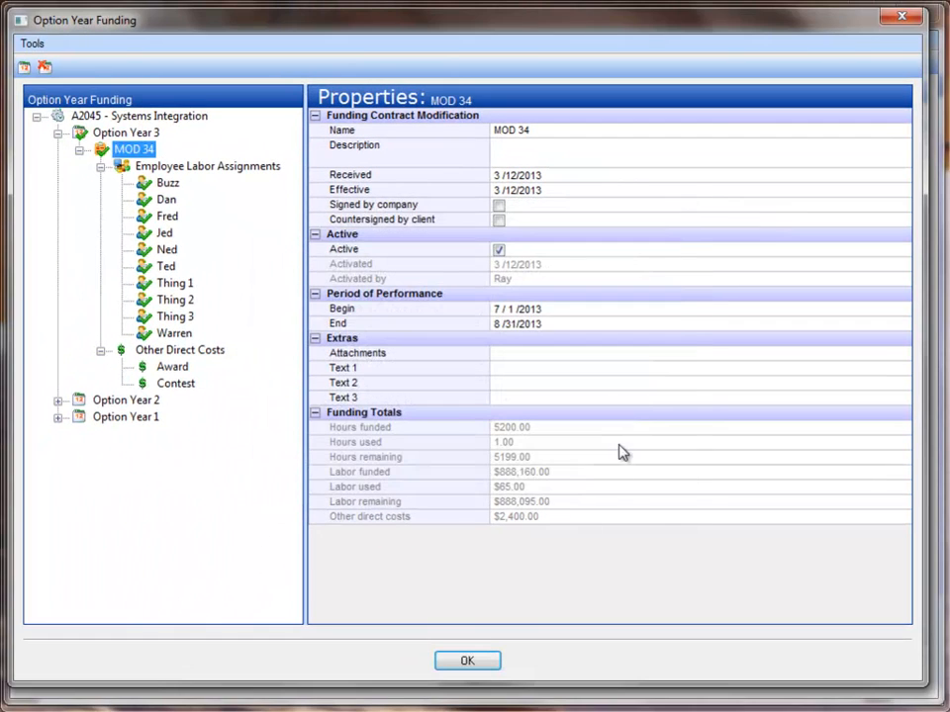
# - Review the first employee labor assignment and the Award direct cost under MOD 34, and close the funding window
pyautogui.click(168, 184)
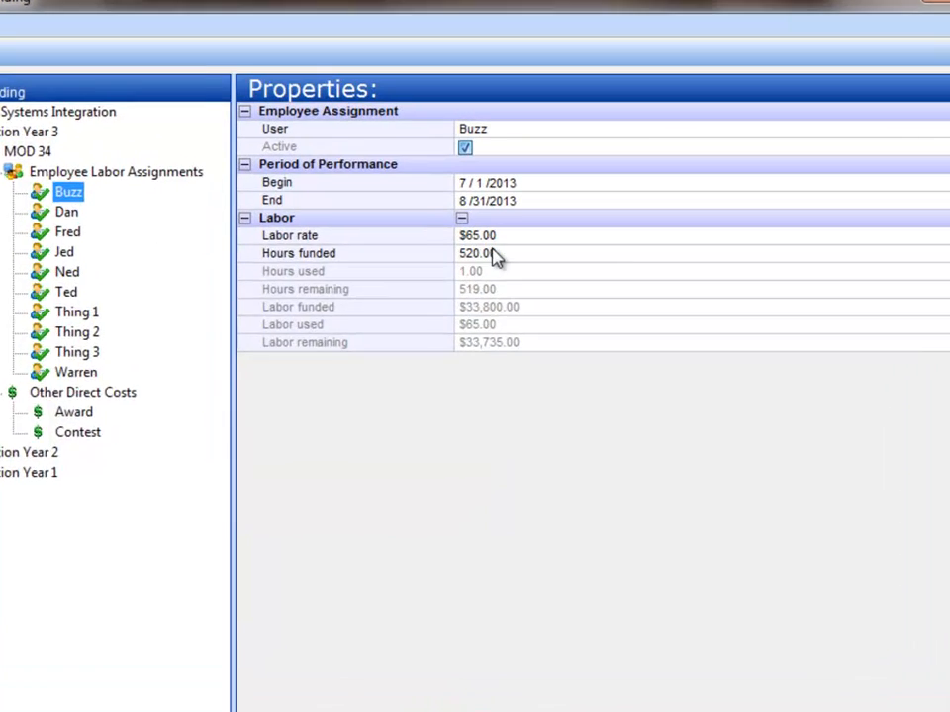
pyautogui.click(544, 217)
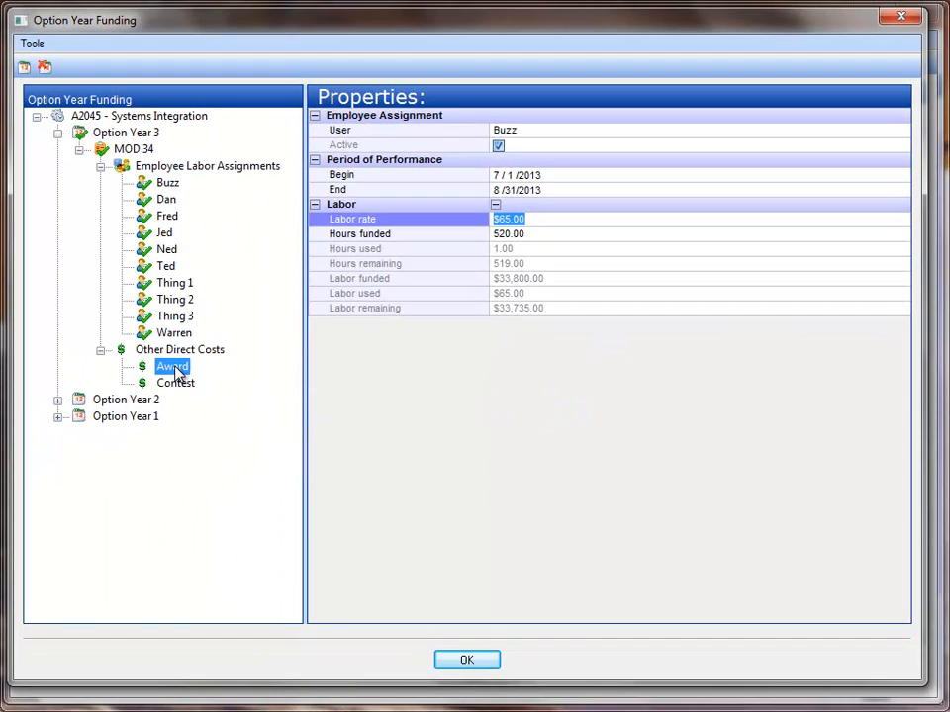
pyautogui.rightClick(157, 377)
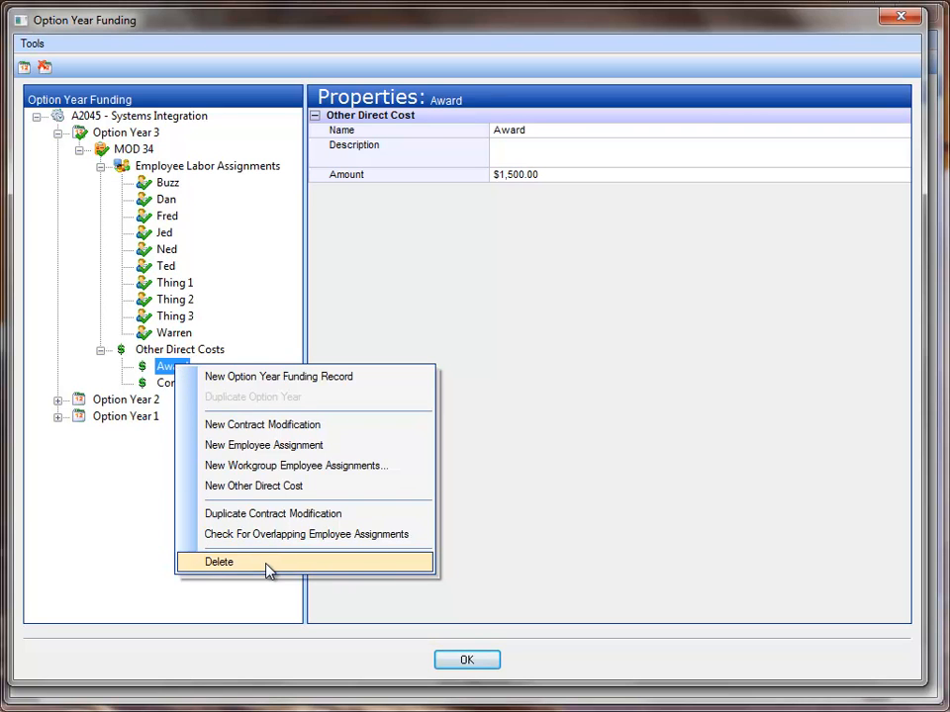
pyautogui.click(74, 265)
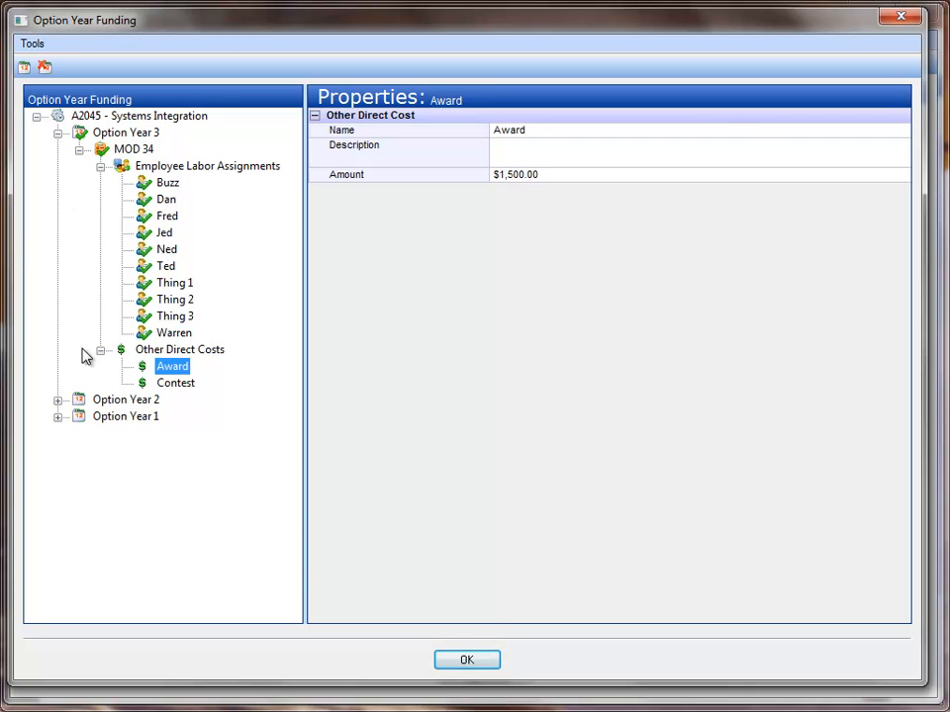
pyautogui.click(893, 17)
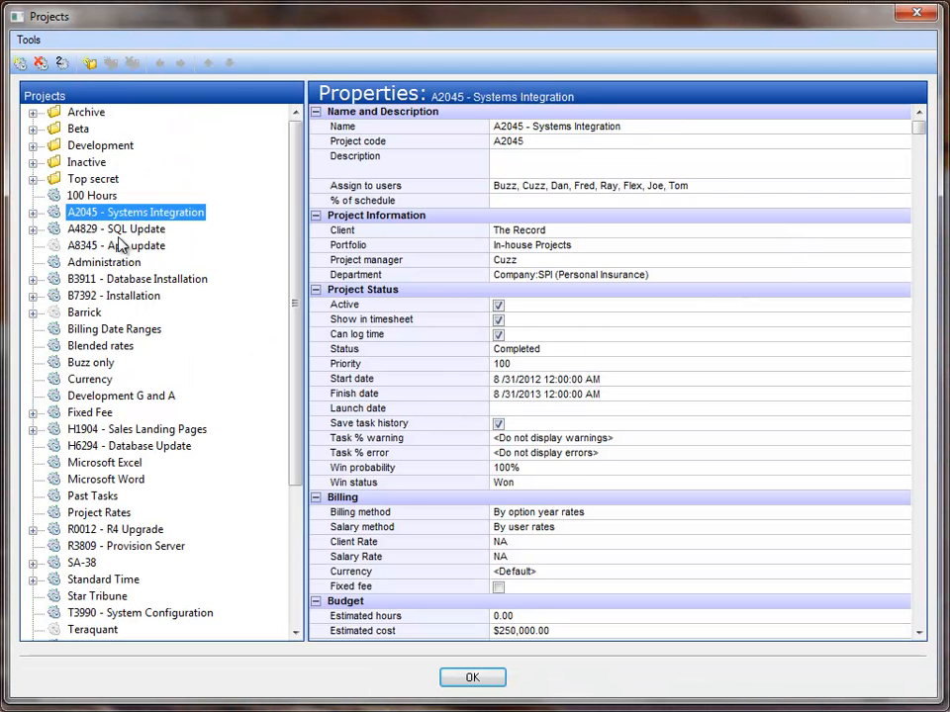
# - Set the billing method of the A4829 - SQL Update project to By option year rates
pyautogui.click(113, 233)
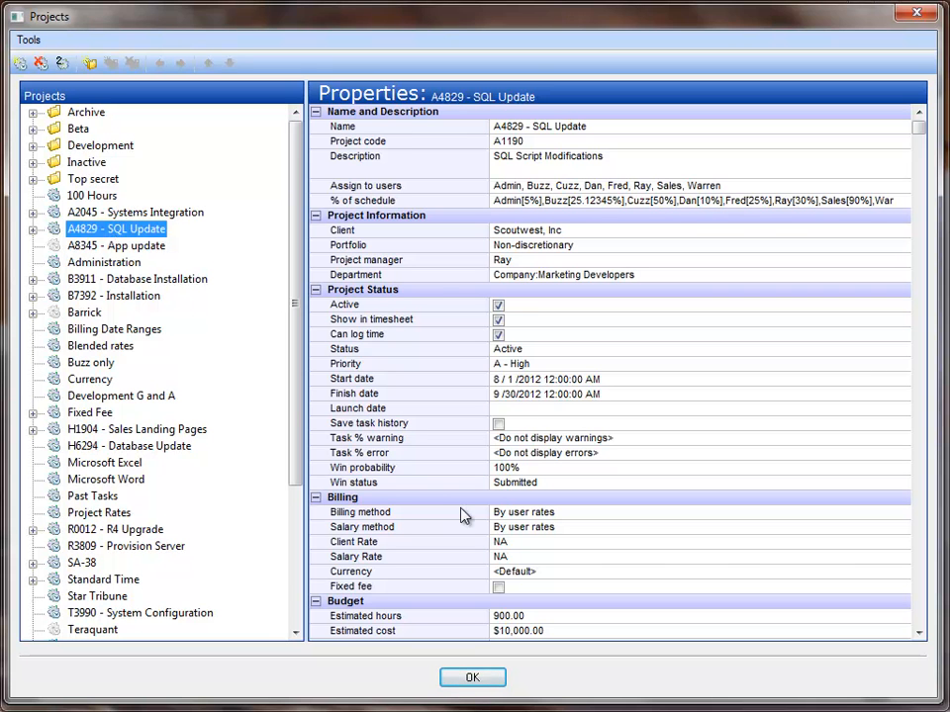
pyautogui.click(905, 512)
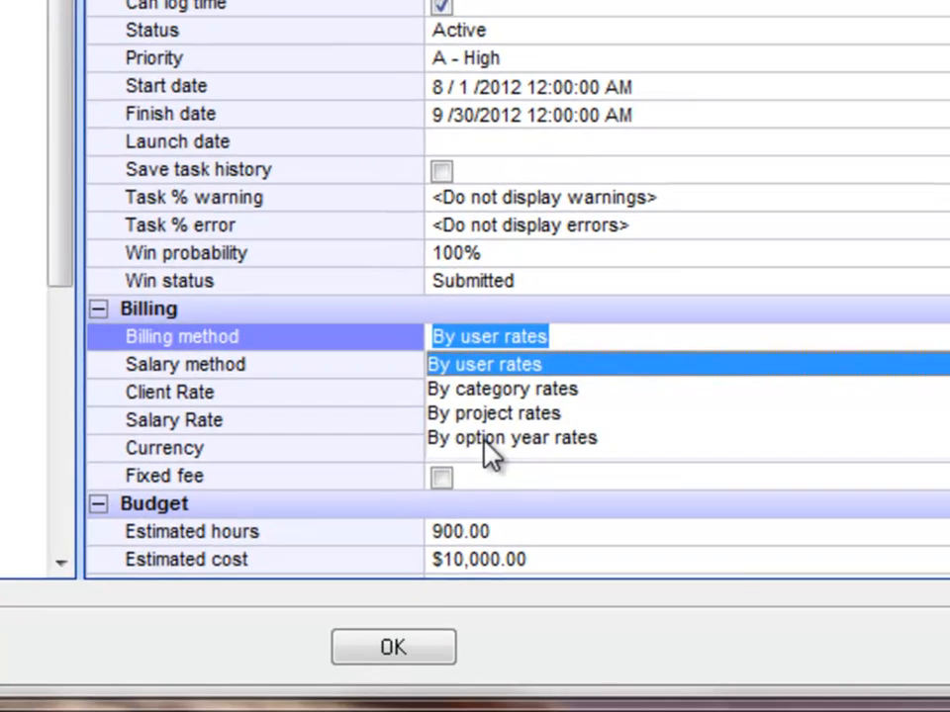
pyautogui.click(490, 441)
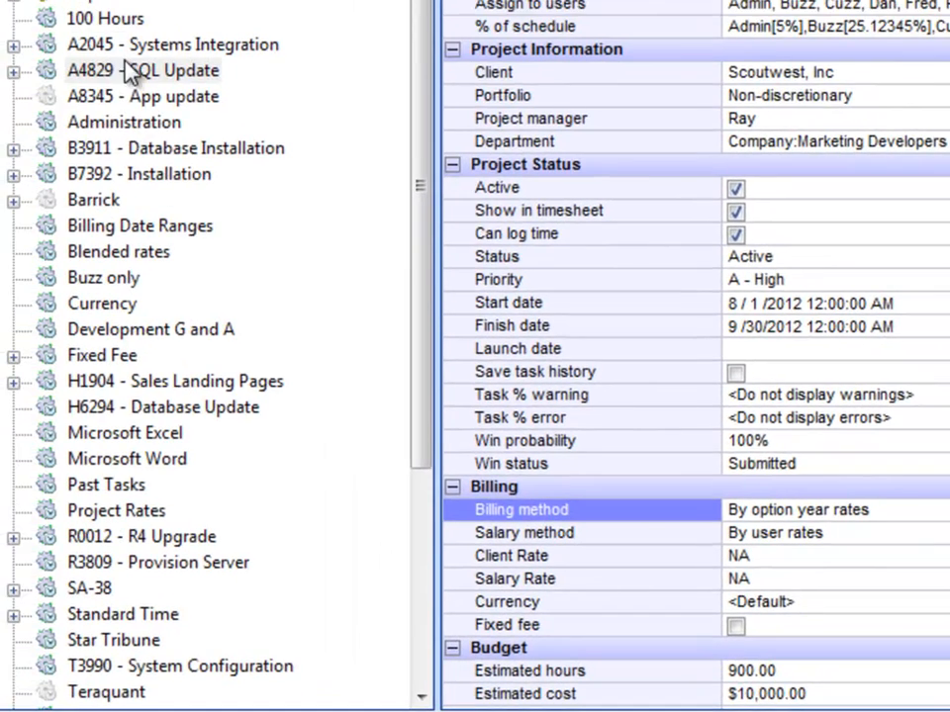
# - Open option year funding for the A4829 - SQL Update project and create a new option year funding record
pyautogui.rightClick(115, 83)
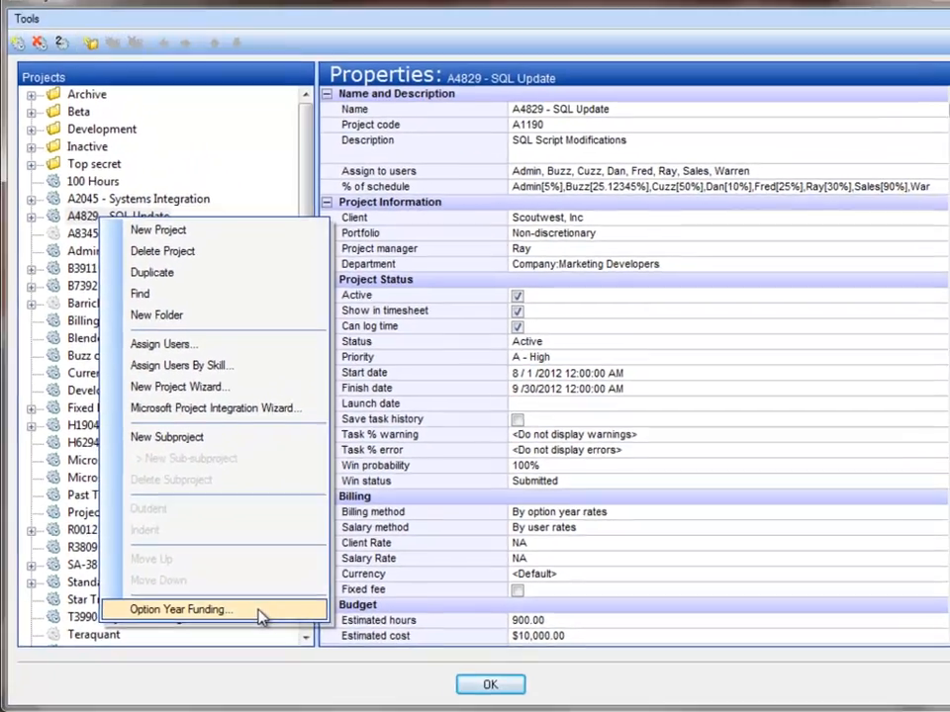
pyautogui.click(355, 660)
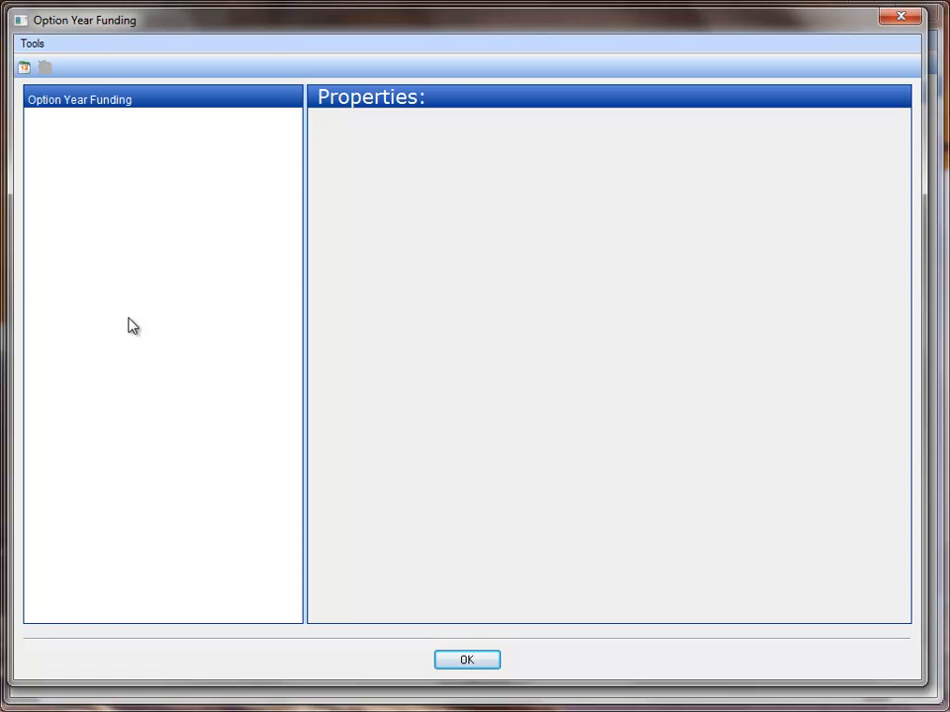
pyautogui.click(23, 45)
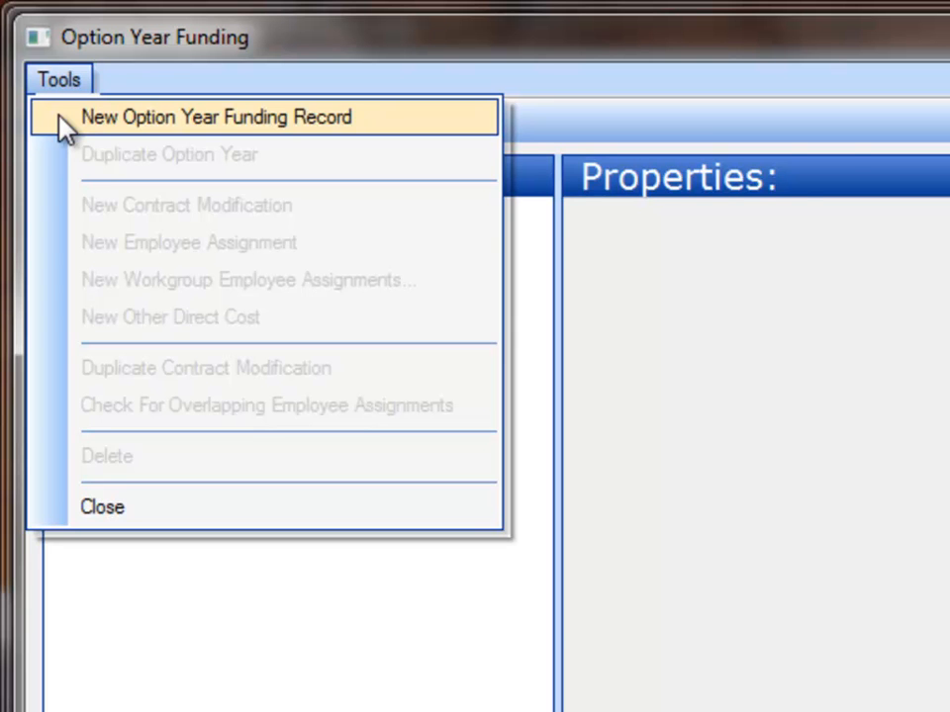
pyautogui.click(59, 119)
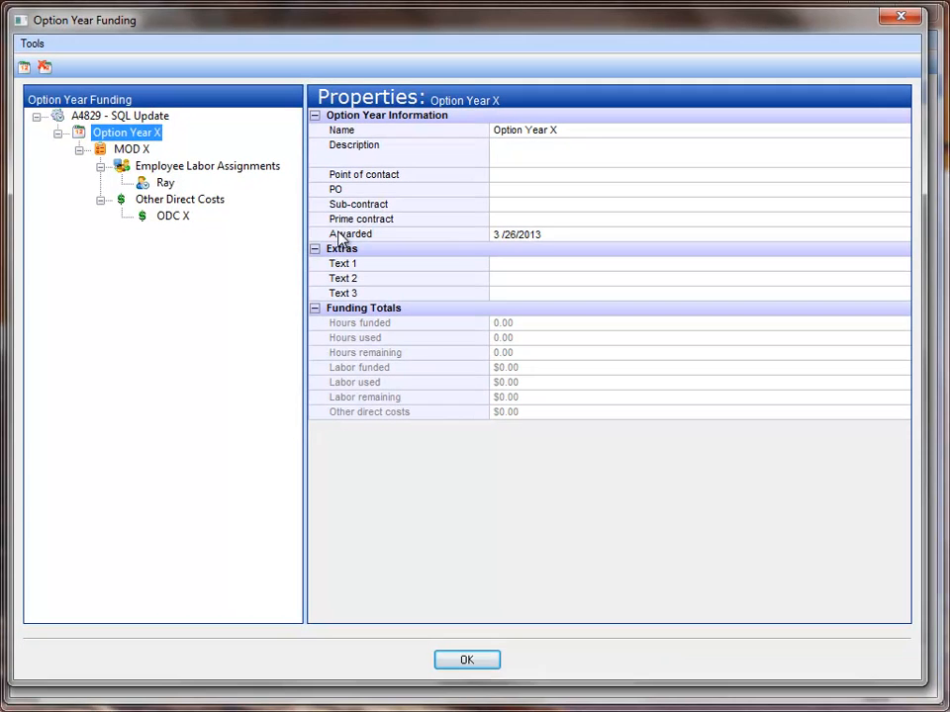
# - Rename the new option year record as Option Year 1
pyautogui.click(580, 129)
pyautogui.click(582, 130)
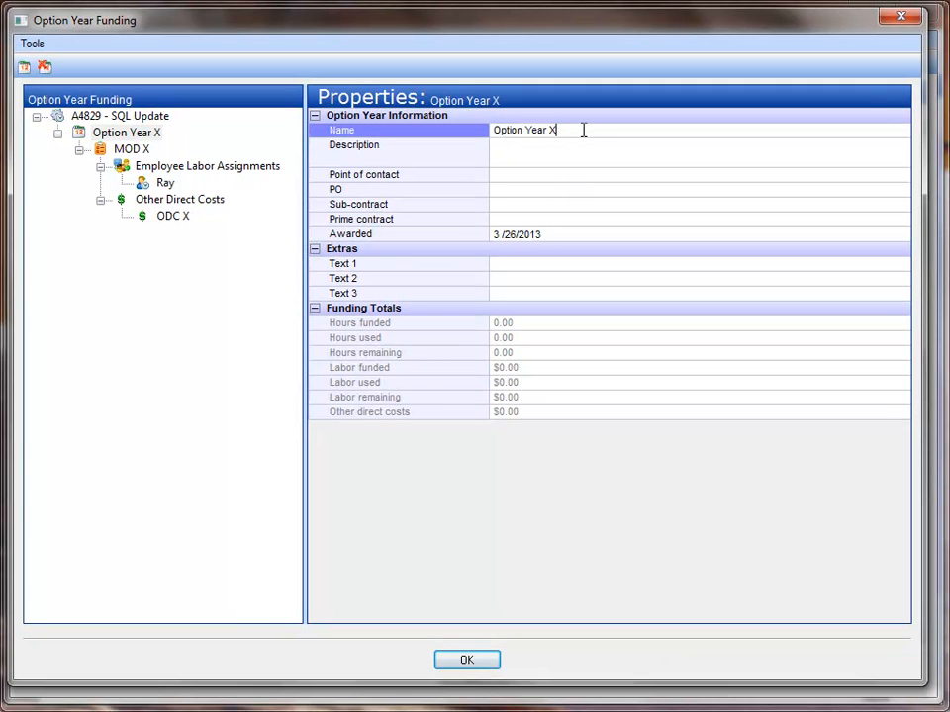
pyautogui.press('BackSpace')
pyautogui.write('1')
pyautogui.press('Tab')
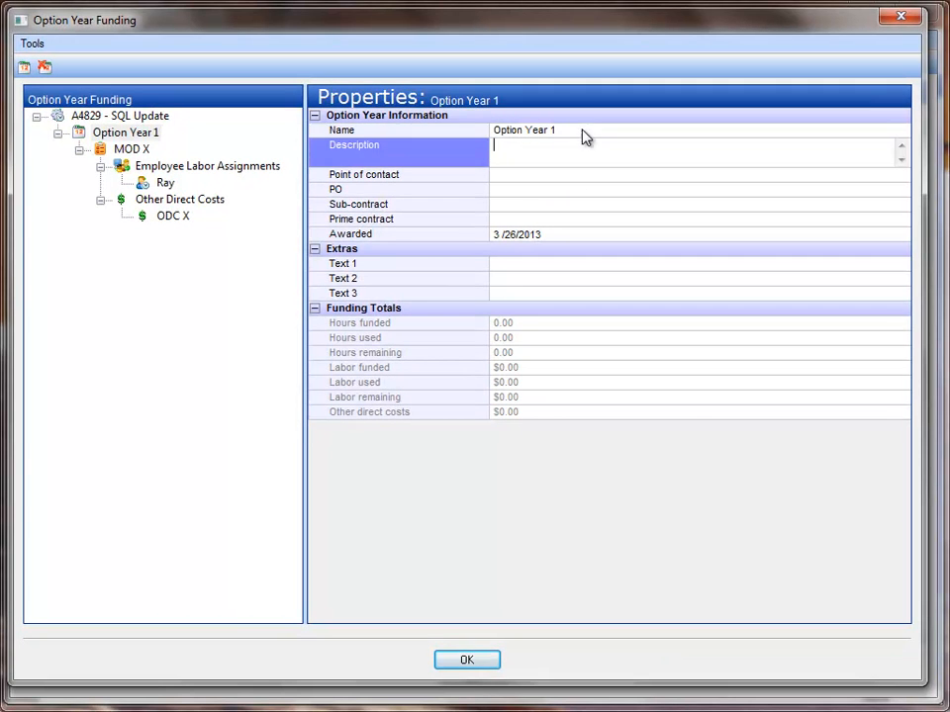
# - Rename the contract modification under Option Year 1 as MOD 1
pyautogui.click(129, 148)
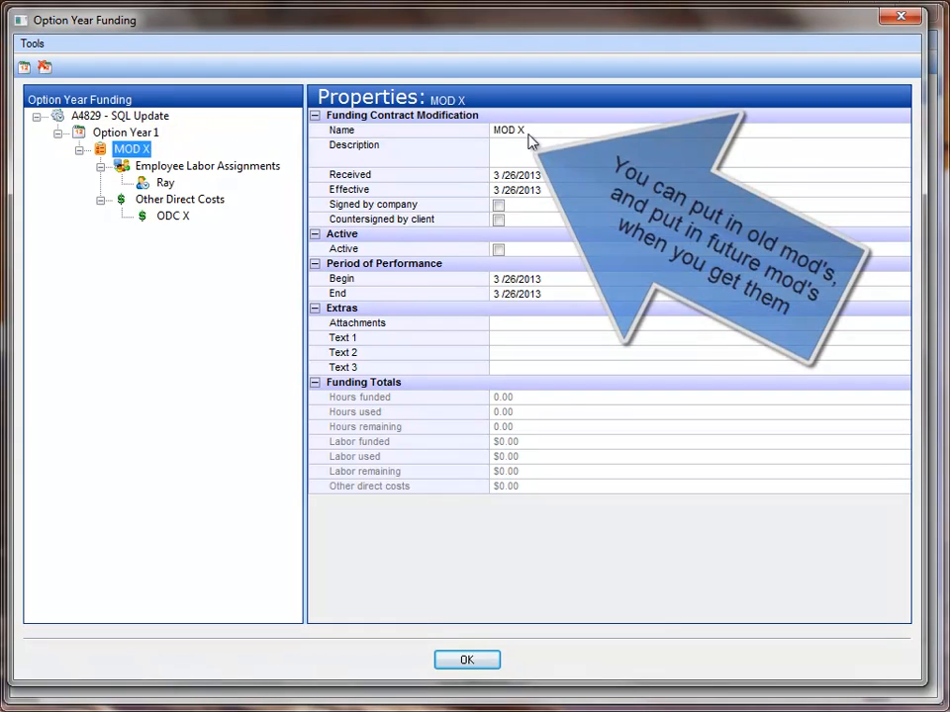
pyautogui.click(549, 132)
pyautogui.press('BackSpace')
pyautogui.write('1')
pyautogui.press('Tab')
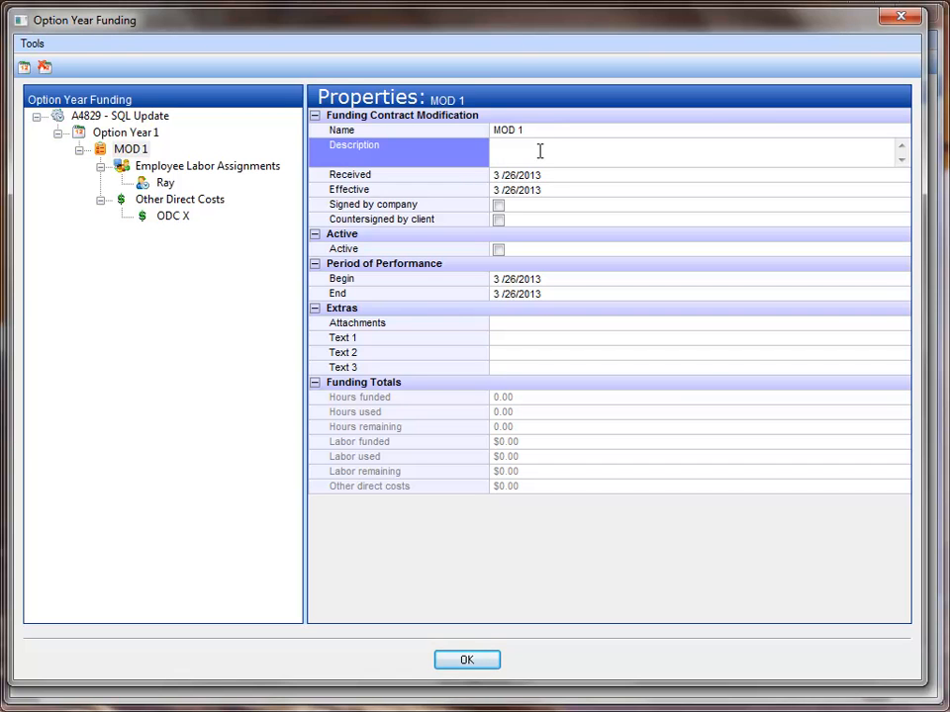
# - Add a new employee assignment under MOD 1 and set its user to the third person listed under App Developers
pyautogui.click(164, 184)
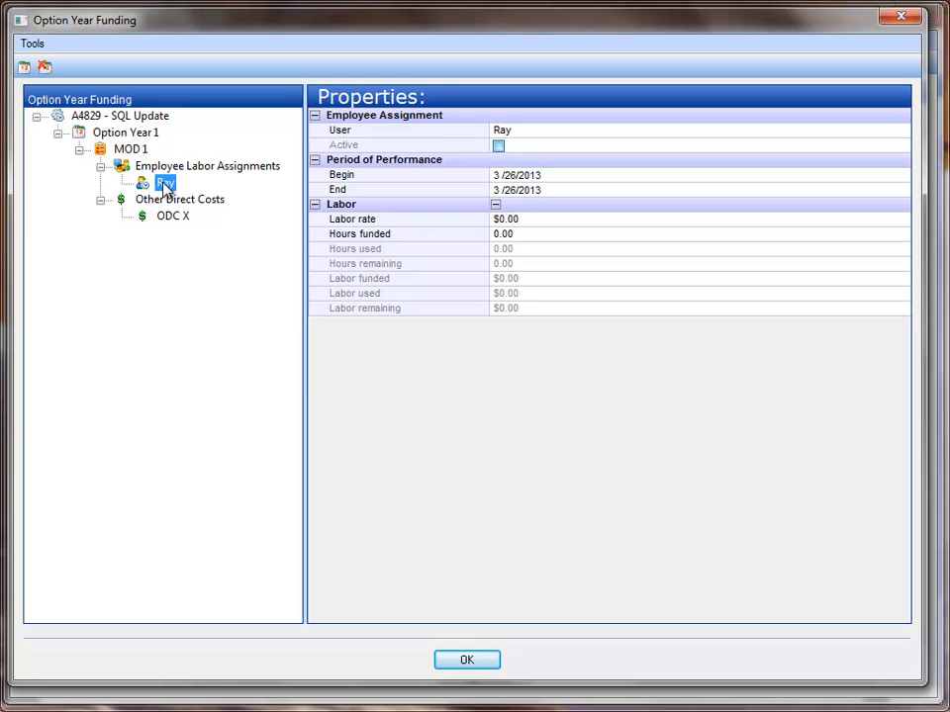
pyautogui.rightClick(165, 186)
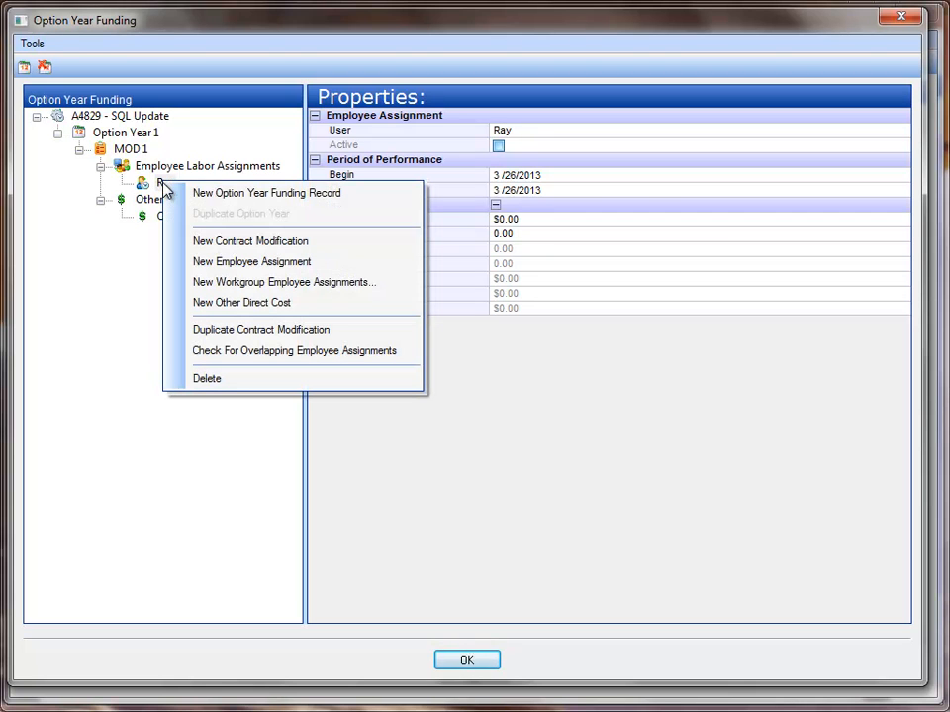
pyautogui.click(179, 270)
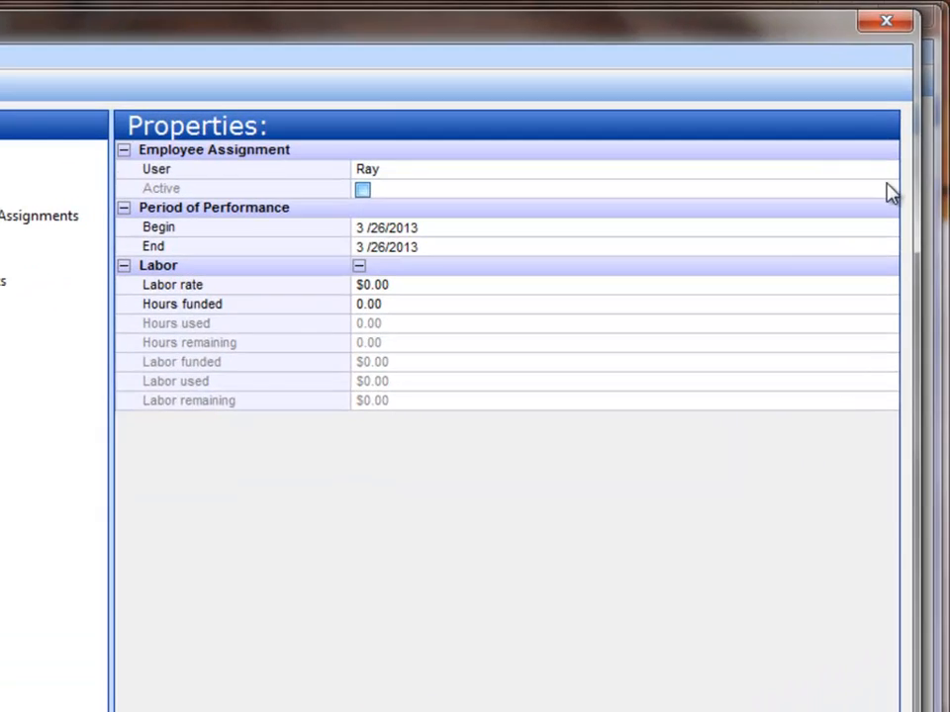
pyautogui.click(887, 176)
pyautogui.click(886, 174)
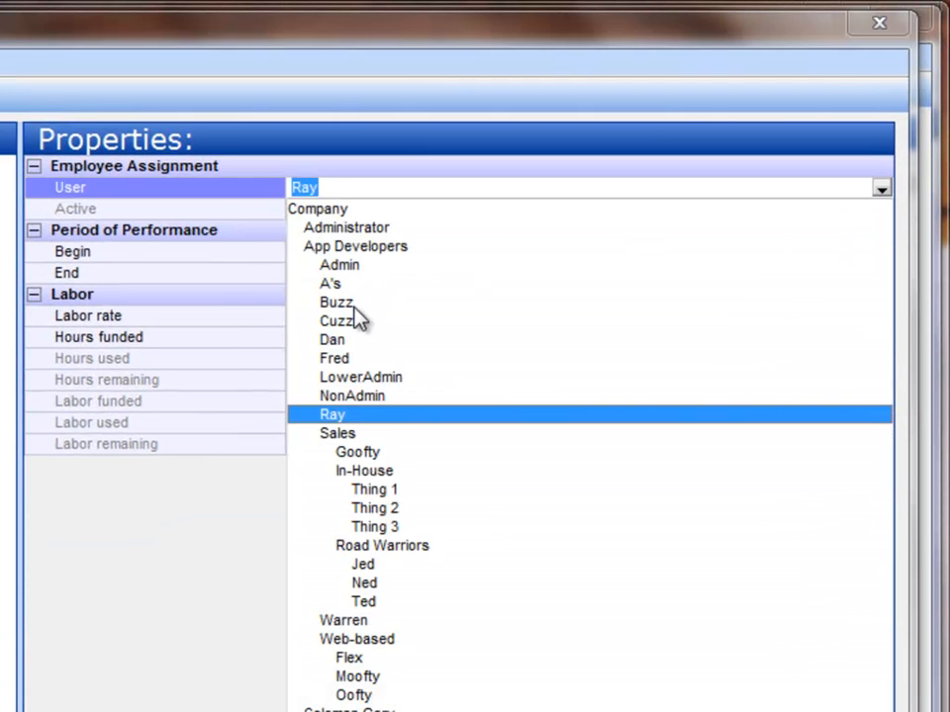
pyautogui.click(412, 277)
pyautogui.click(356, 312)
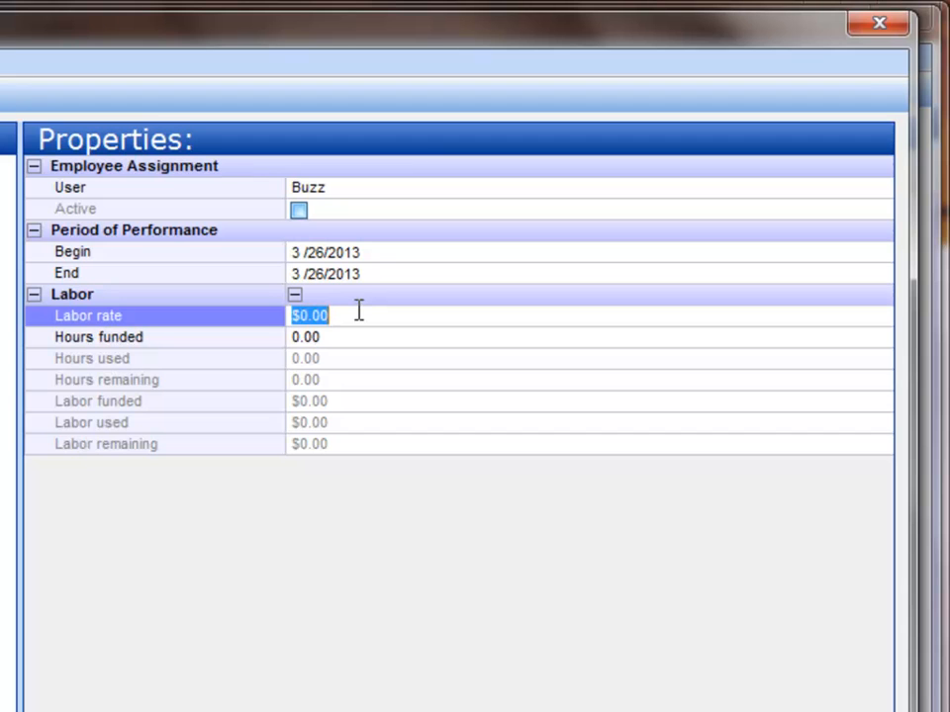
# - Set the new employee assignment's labor rate to 165 and its hours funded to 300
pyautogui.write('165')
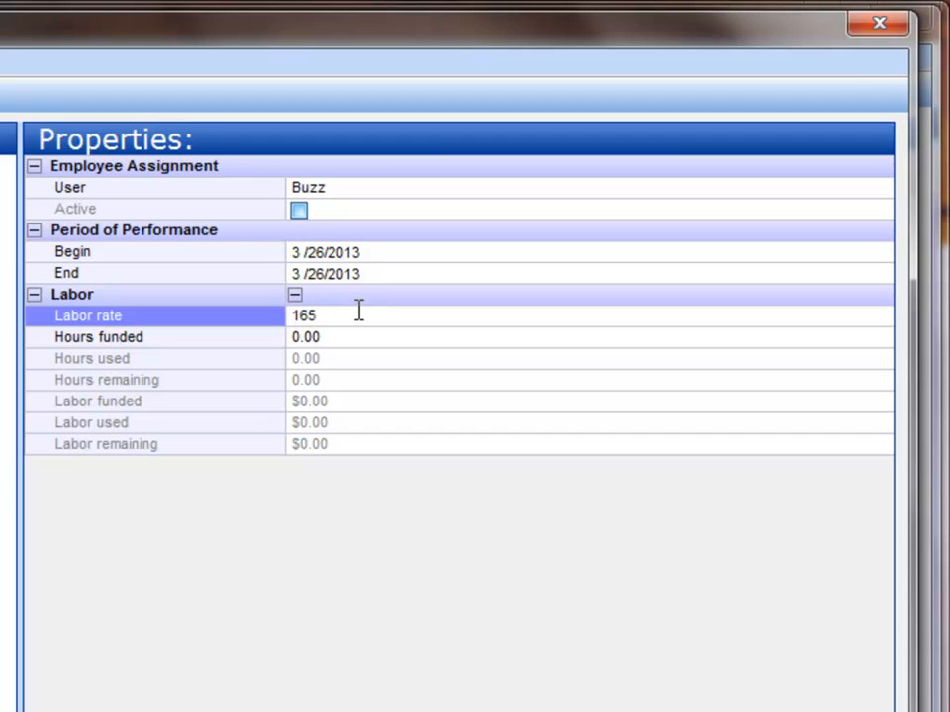
pyautogui.press('Tab')
pyautogui.write('300')
pyautogui.press('Return')
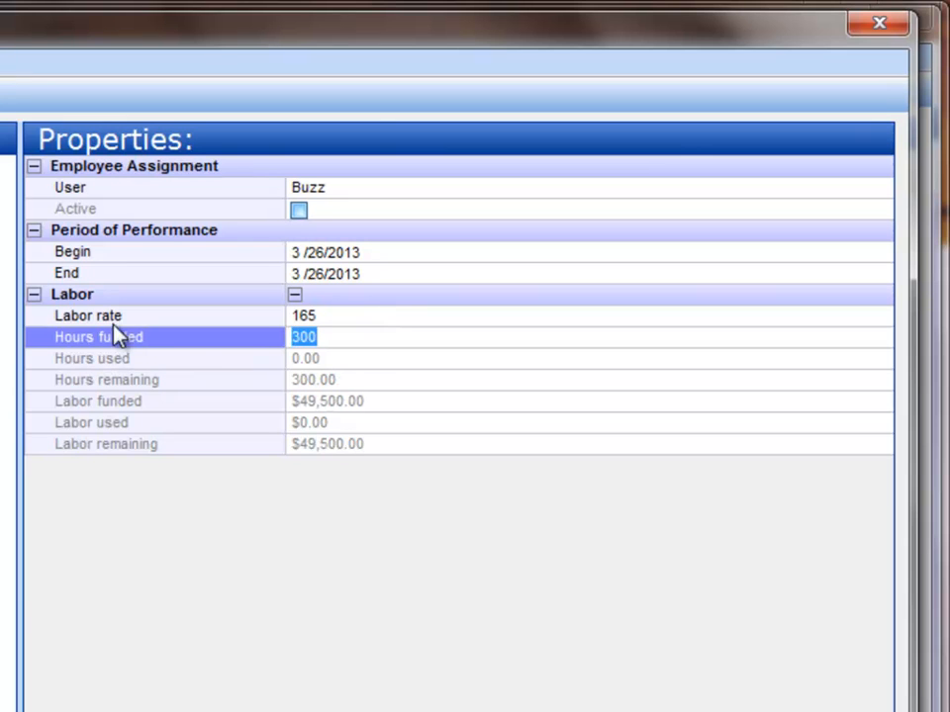
# - Set the second employee assignment's labor rate to 75 and its hours funded to 300
pyautogui.click(399, 316)
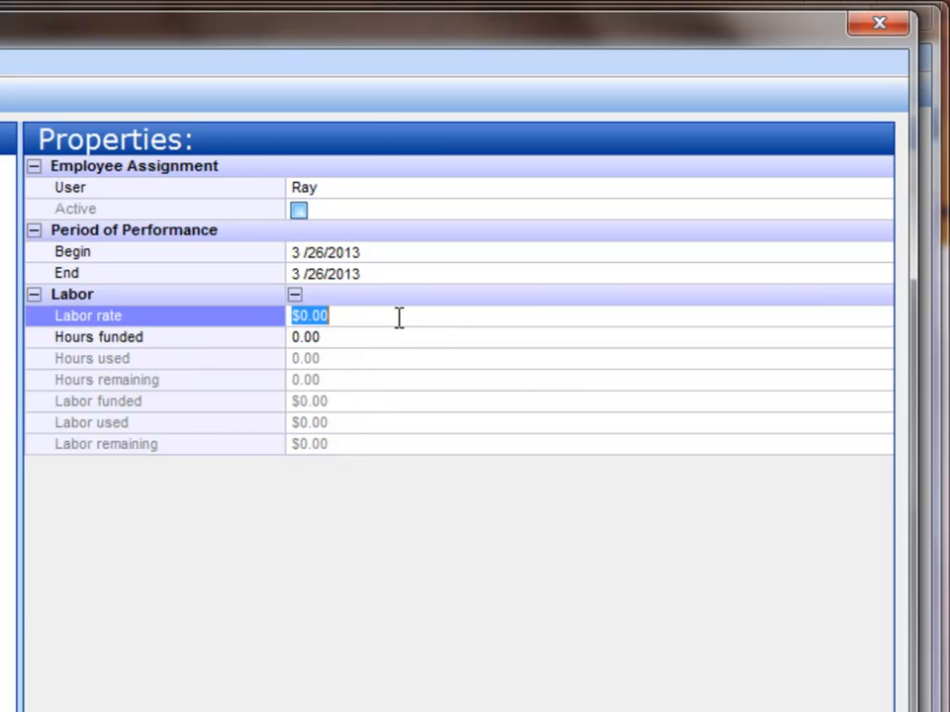
pyautogui.write('75')
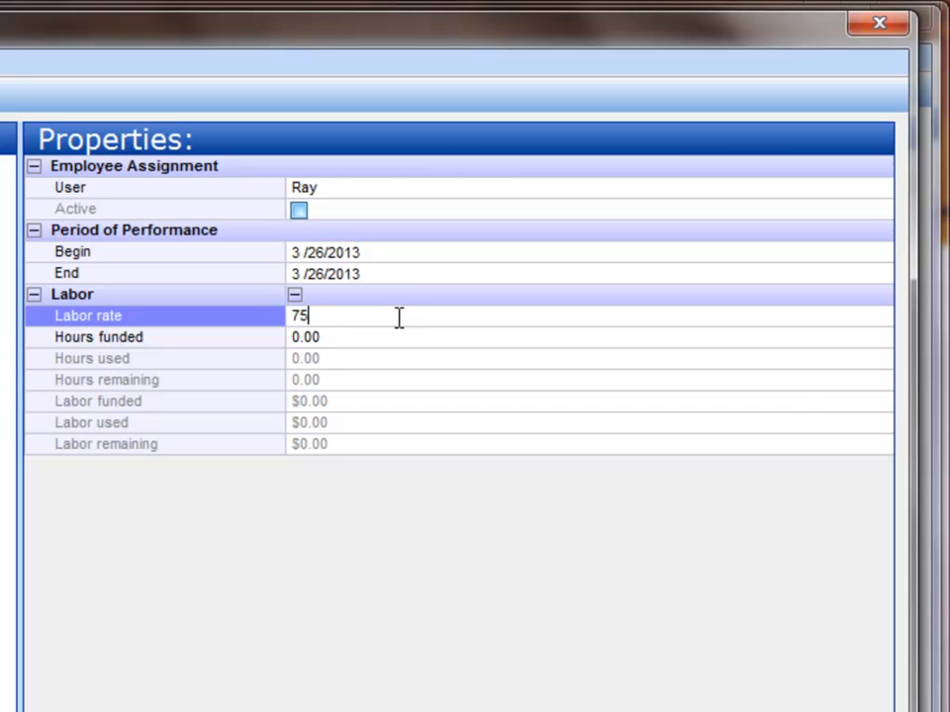
pyautogui.press('Tab')
pyautogui.write('300')
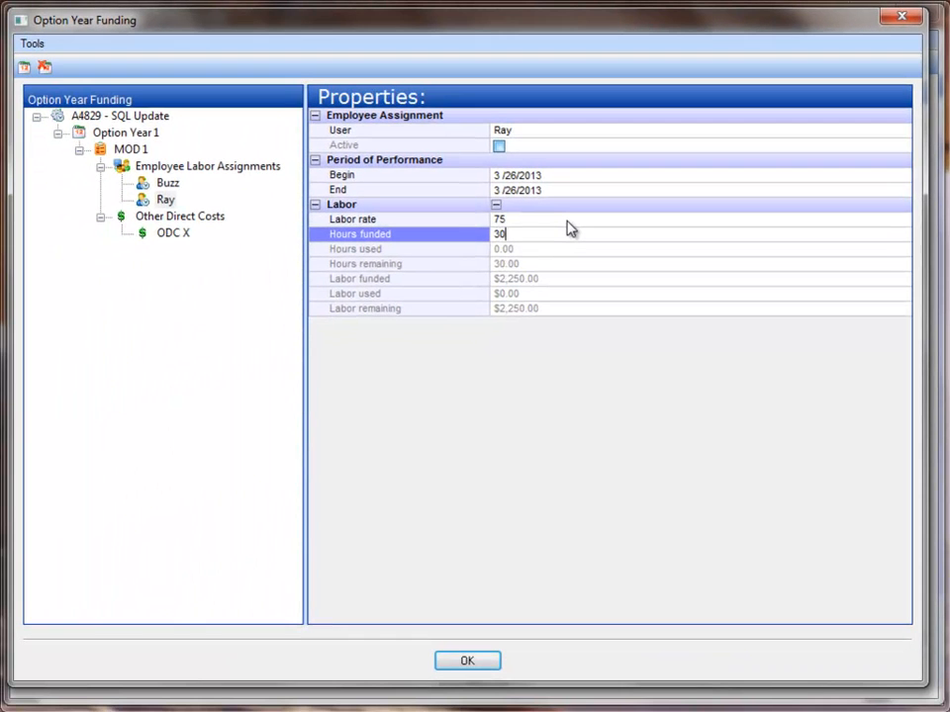
pyautogui.press('Return')
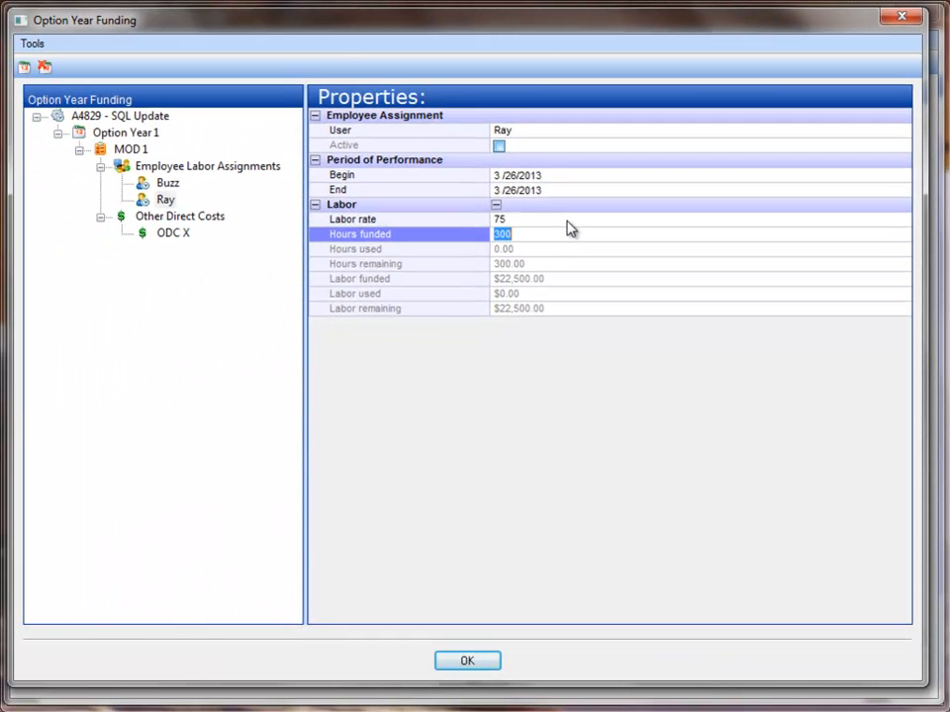
# - Set the begin date of MOD 1's period of performance to 6/1/2013
pyautogui.click(133, 150)
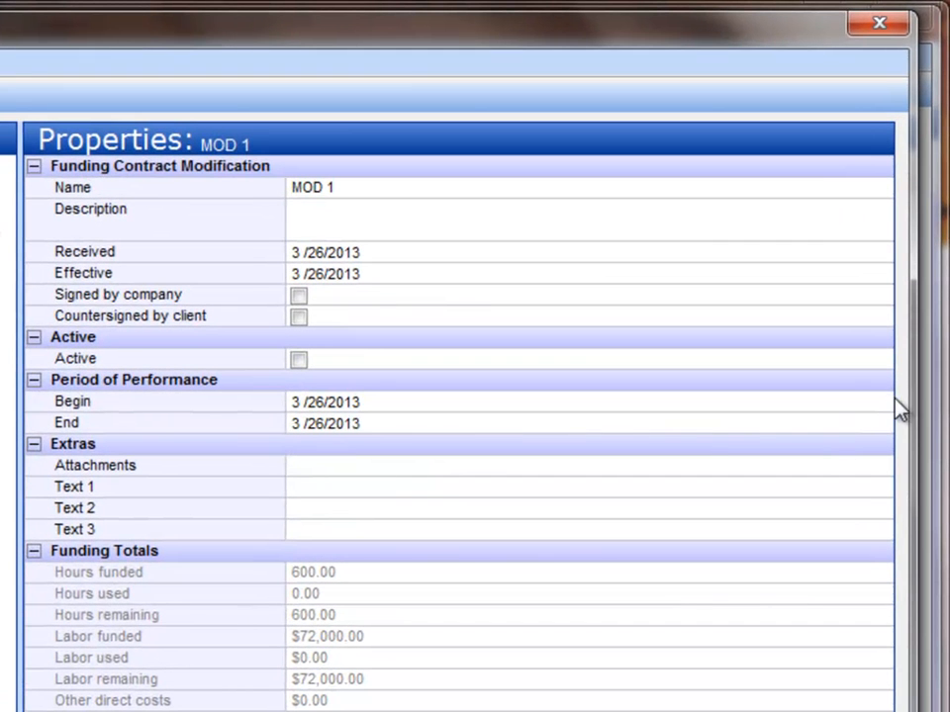
pyautogui.click(881, 400)
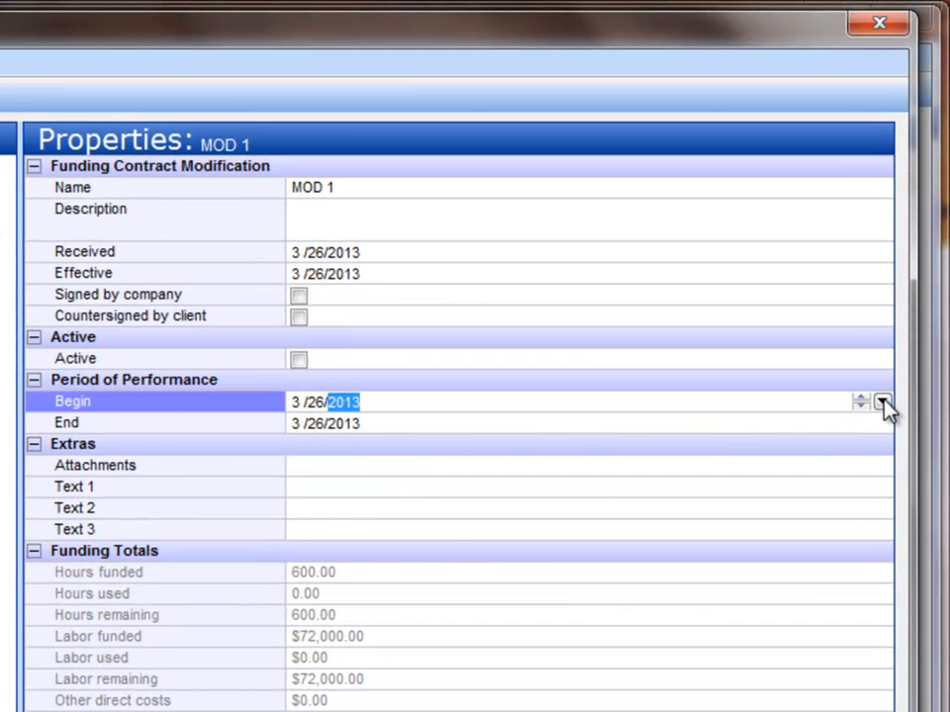
pyautogui.click(882, 402)
pyautogui.click(520, 439)
pyautogui.click(519, 439)
pyautogui.click(519, 439)
pyautogui.click(554, 484)
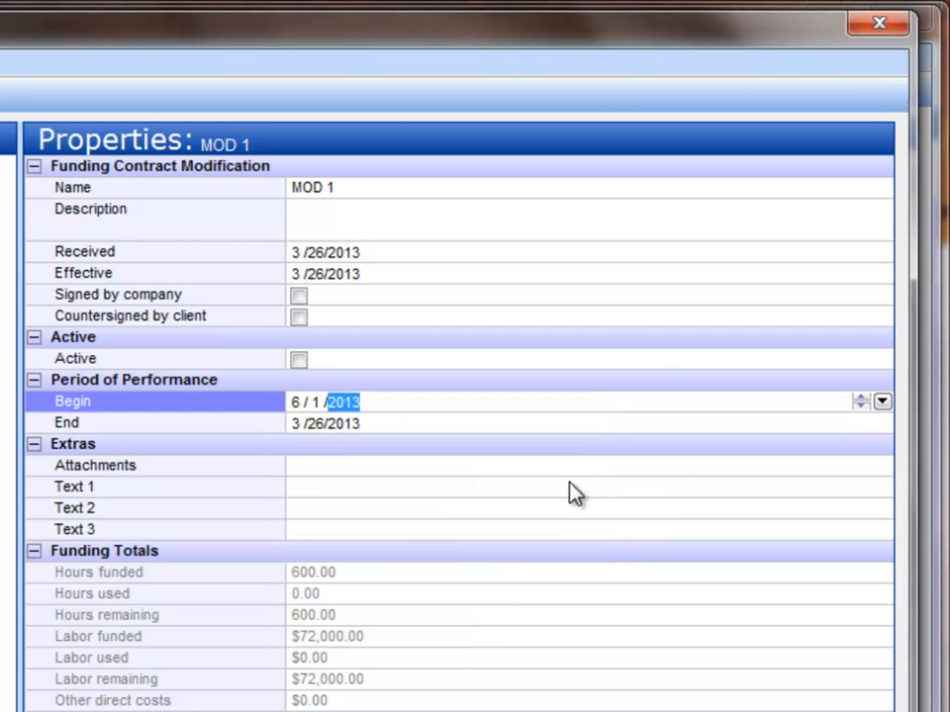
# - Set the end date of MOD 1's period of performance to 10/31/2013
pyautogui.click(879, 423)
pyautogui.click(882, 423)
pyautogui.click(519, 460)
pyautogui.click(518, 460)
pyautogui.click(519, 460)
pyautogui.click(518, 460)
pyautogui.click(519, 460)
pyautogui.click(518, 460)
pyautogui.click(519, 460)
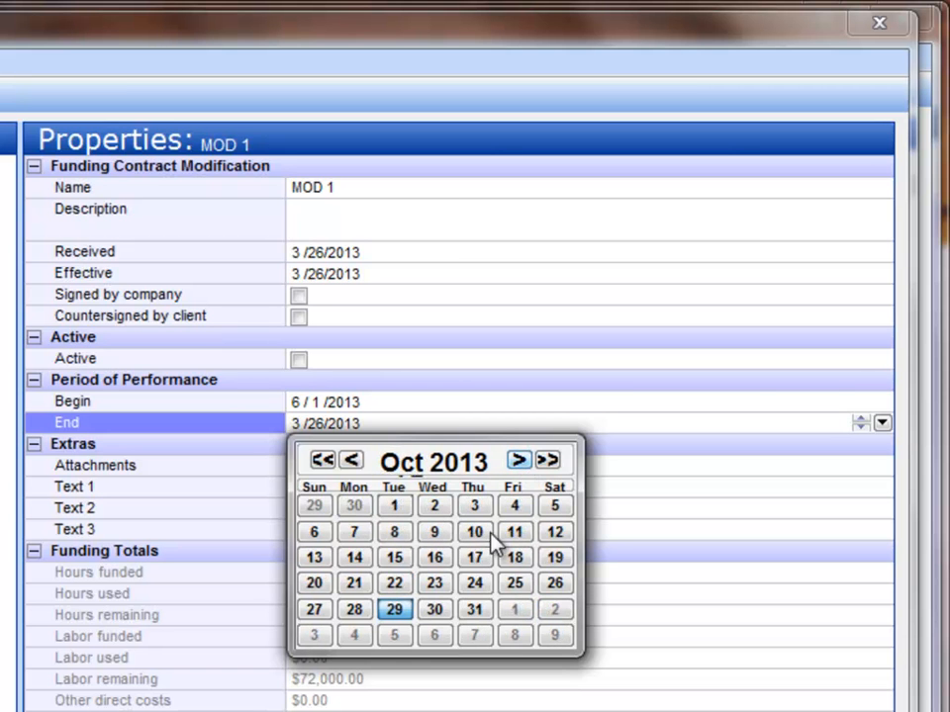
pyautogui.click(474, 609)
pyautogui.click(297, 465)
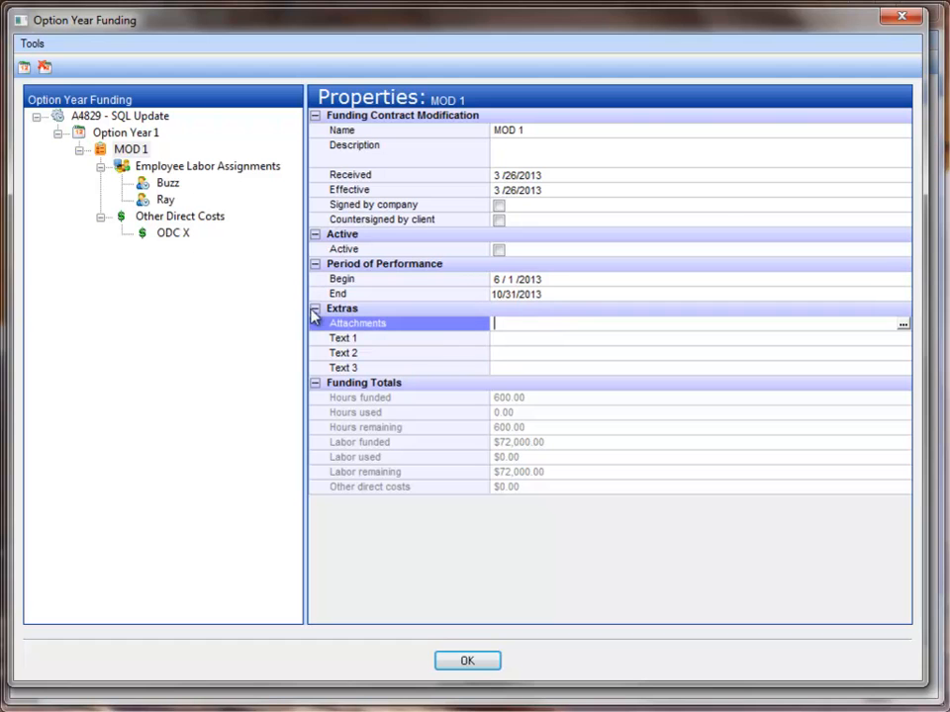
# - Check the period of performance on both employee assignments and mark the MOD 1 contract modification as active
pyautogui.click(168, 185)
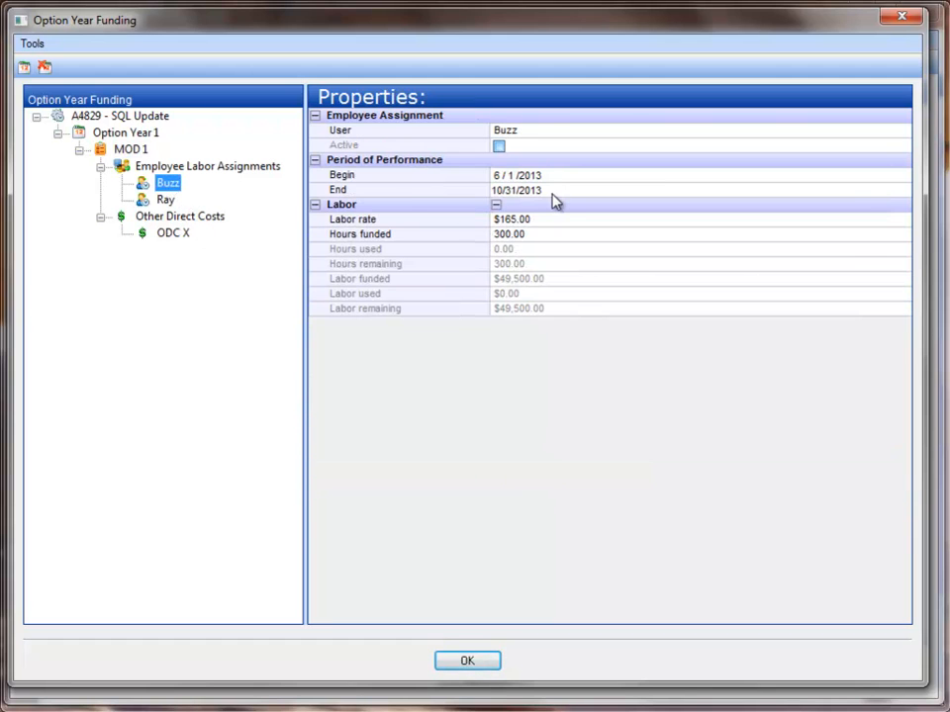
pyautogui.click(164, 201)
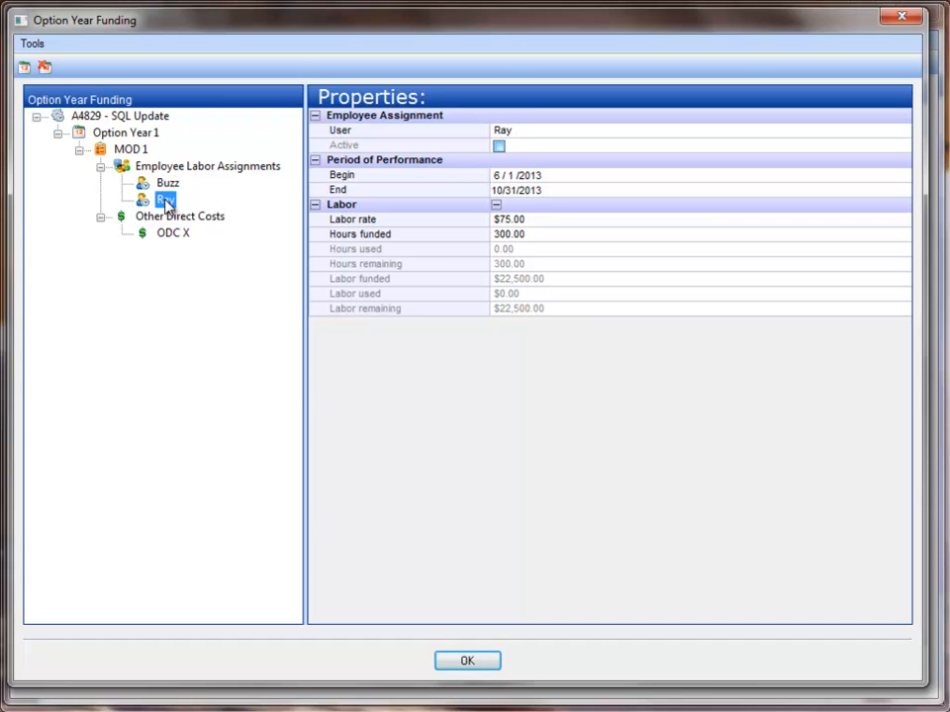
pyautogui.press('Up')
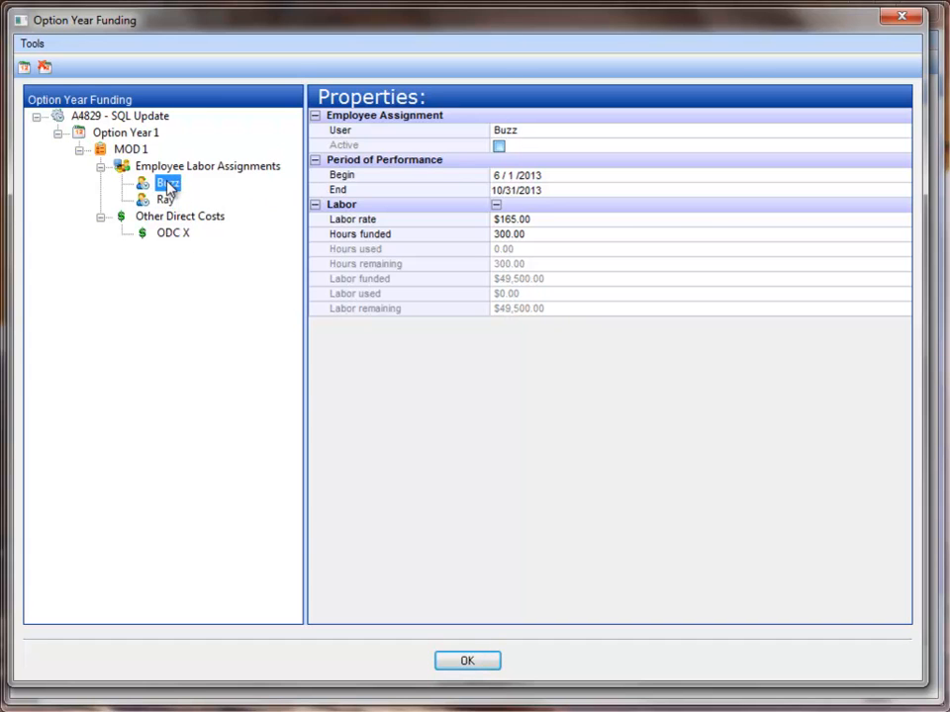
pyautogui.click(126, 149)
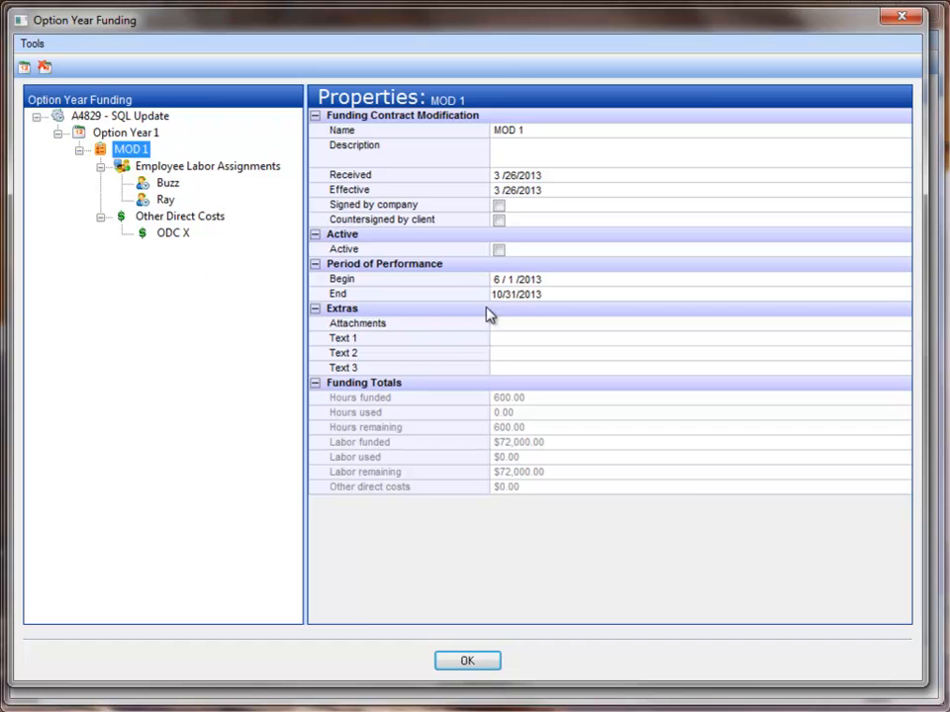
pyautogui.click(498, 249)
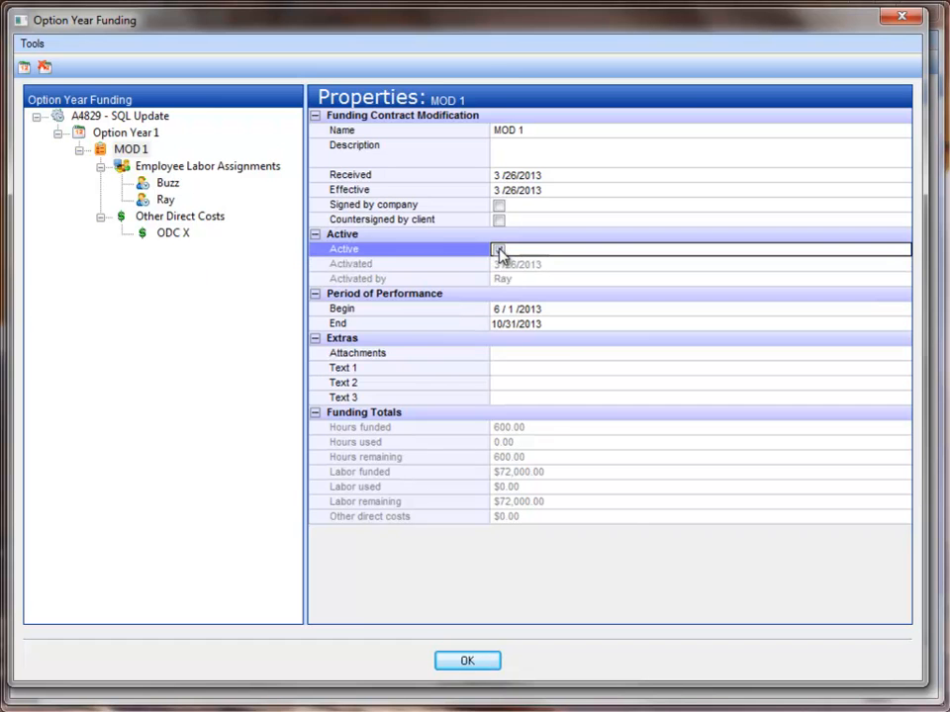
pyautogui.click(560, 354)
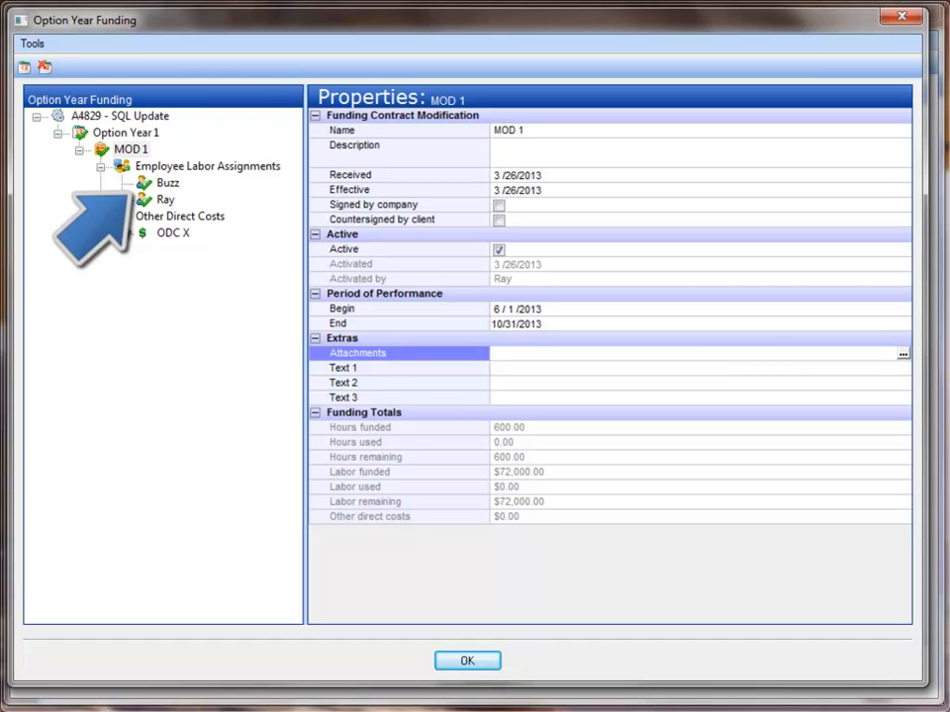
# - Delete the ODC X entry from MOD 1's other direct costs
pyautogui.rightClick(161, 235)
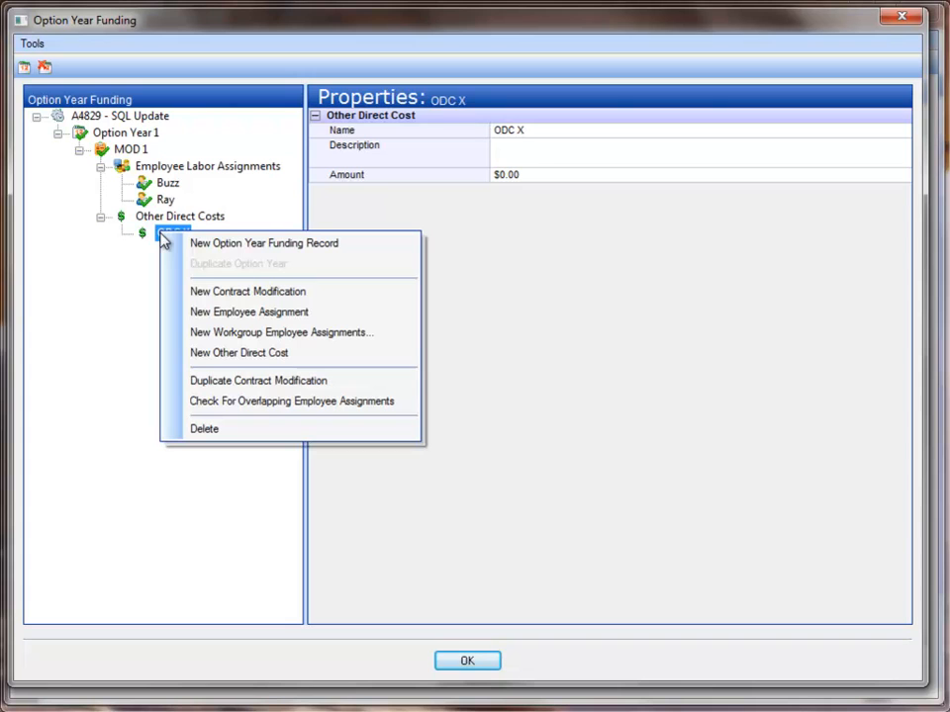
pyautogui.click(241, 437)
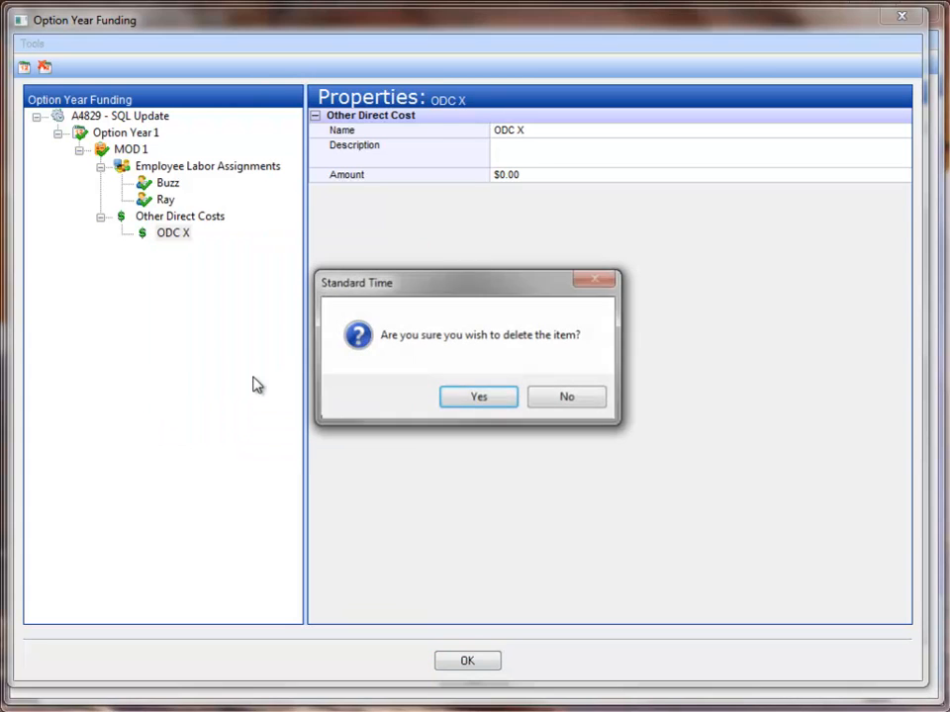
pyautogui.click(457, 410)
# - Review the funding figures of MOD 1, its first employee assignment, Option Year 1 and the A4829 - SQL Update project
pyautogui.click(130, 150)
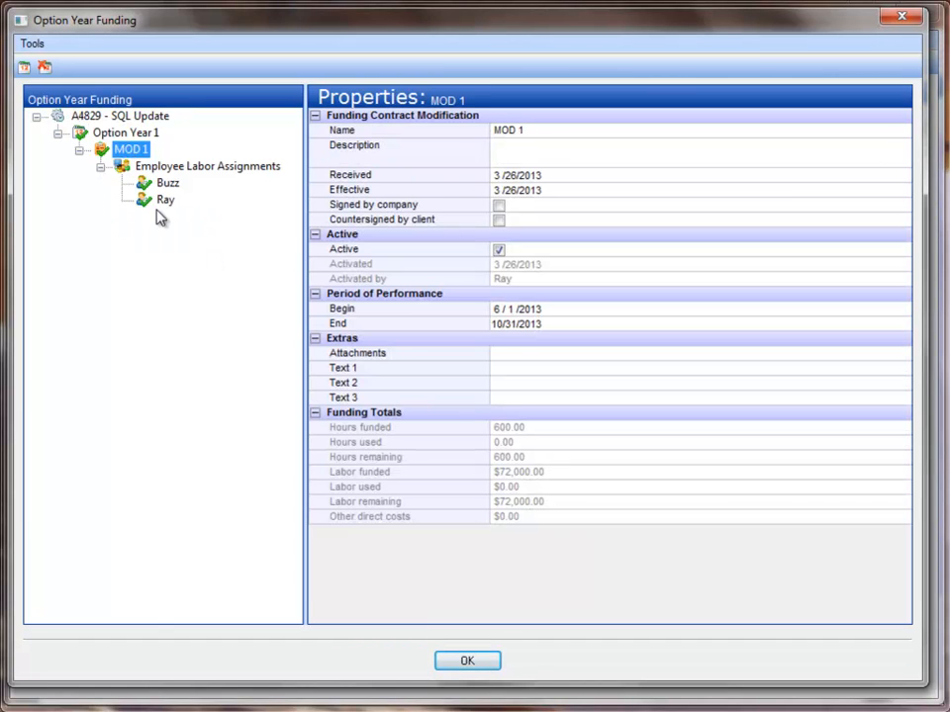
pyautogui.click(165, 184)
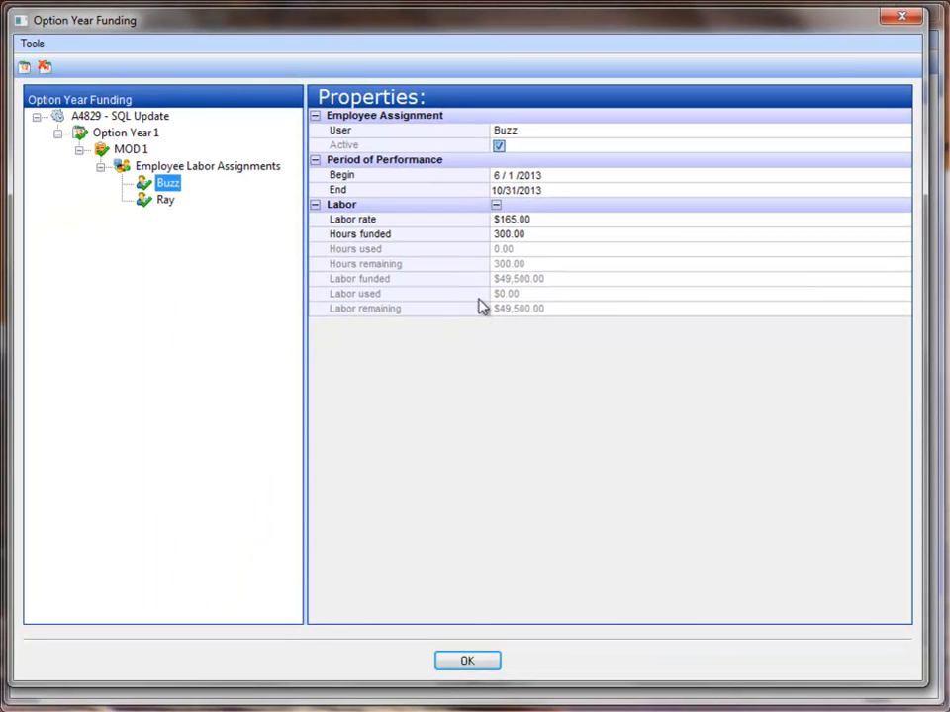
pyautogui.click(129, 149)
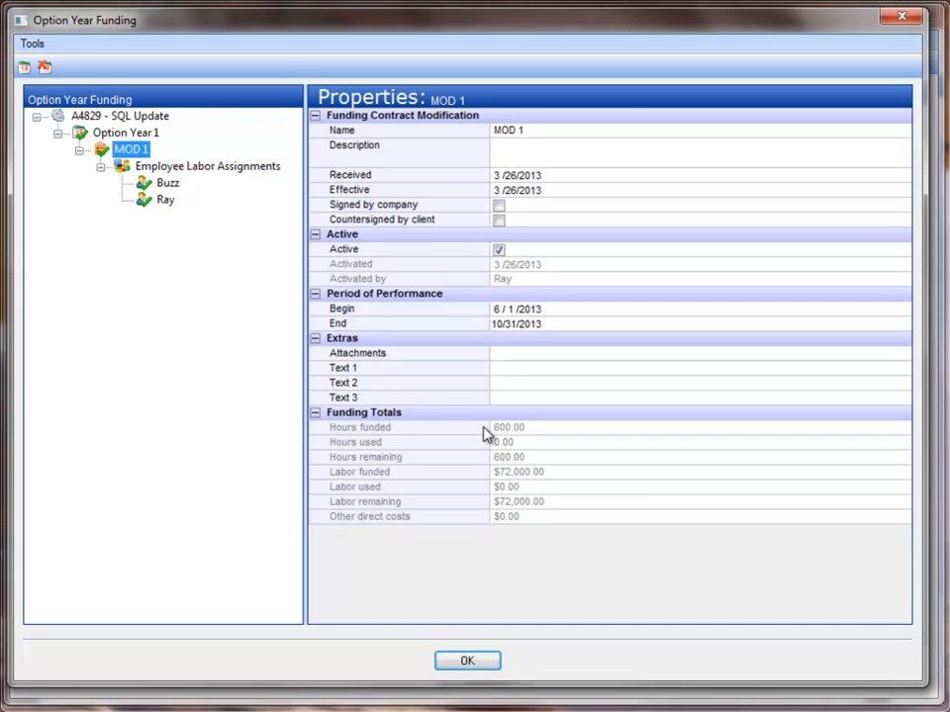
pyautogui.click(101, 133)
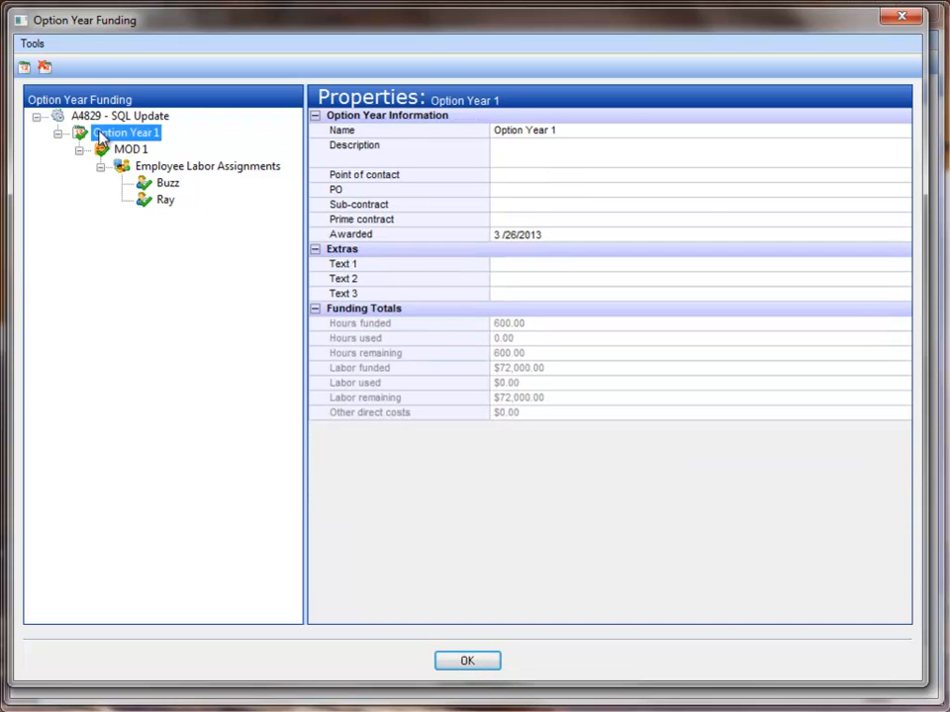
pyautogui.click(89, 117)
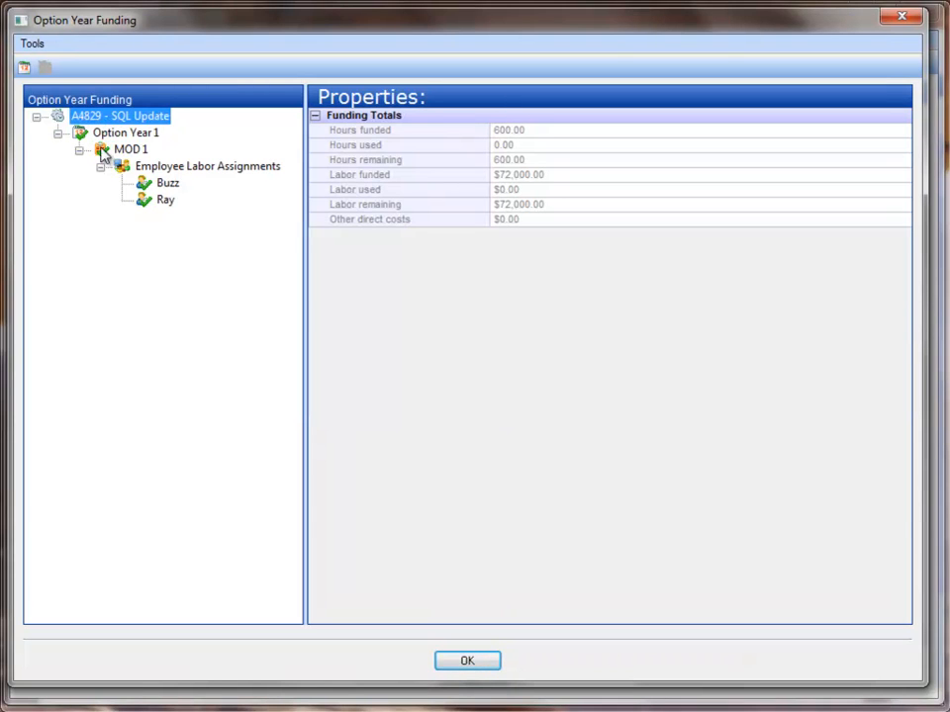
pyautogui.click(129, 149)
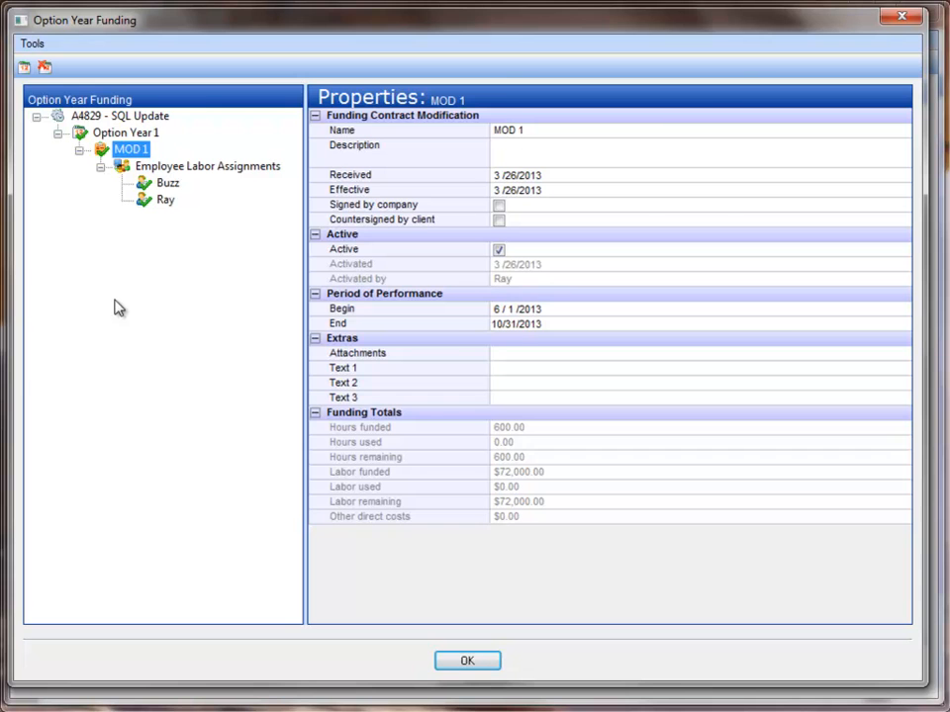